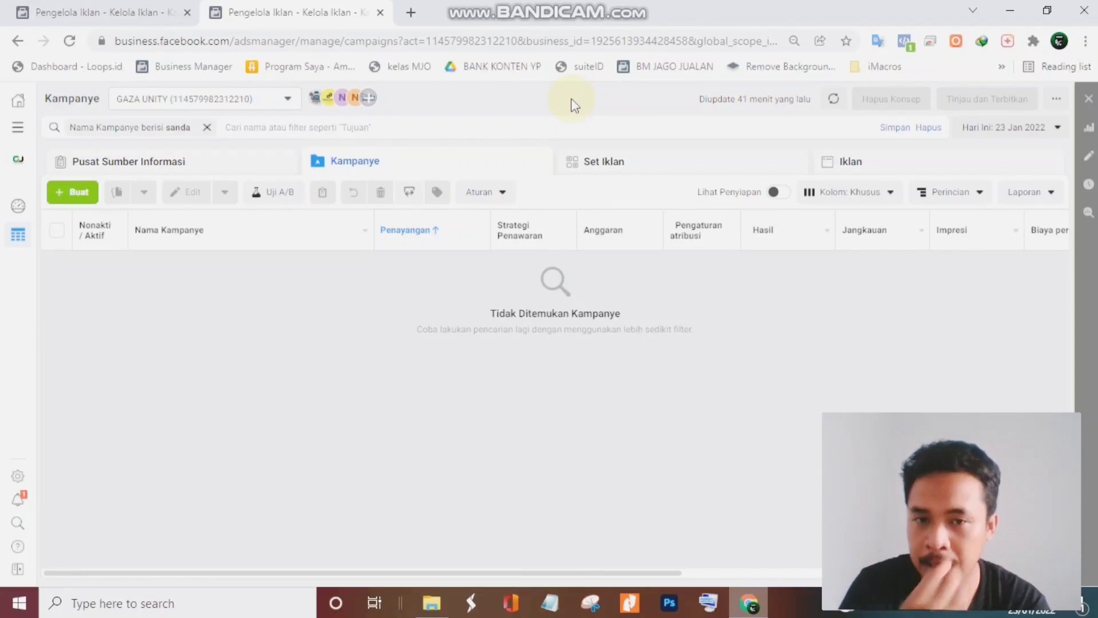
# Create a new campaign with the Konversi objective.
pyautogui.click(74, 195)
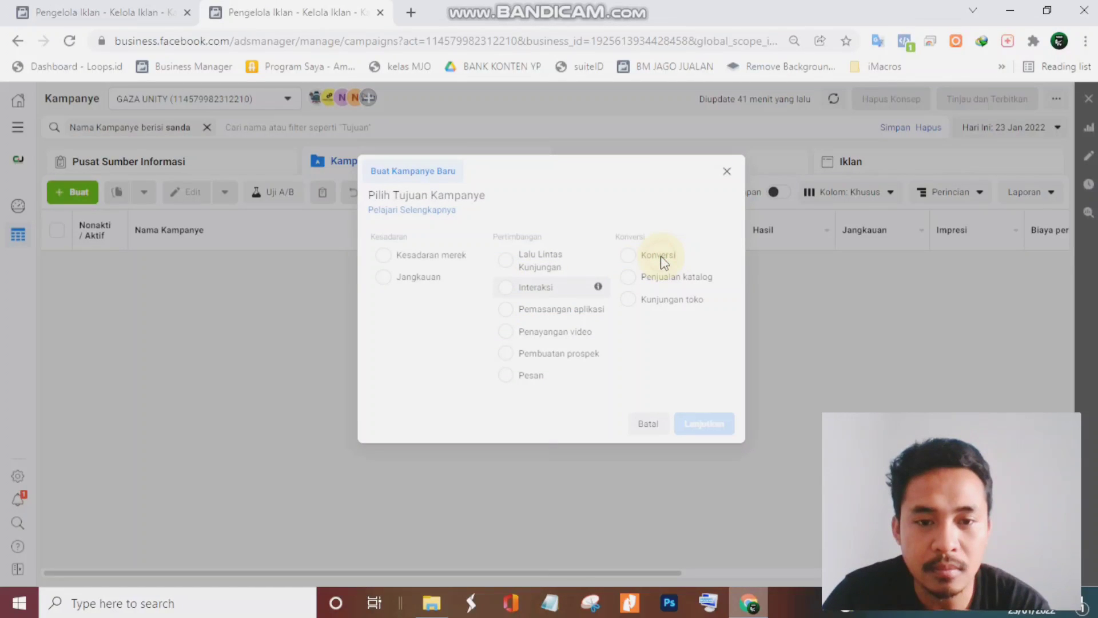
pyautogui.click(661, 257)
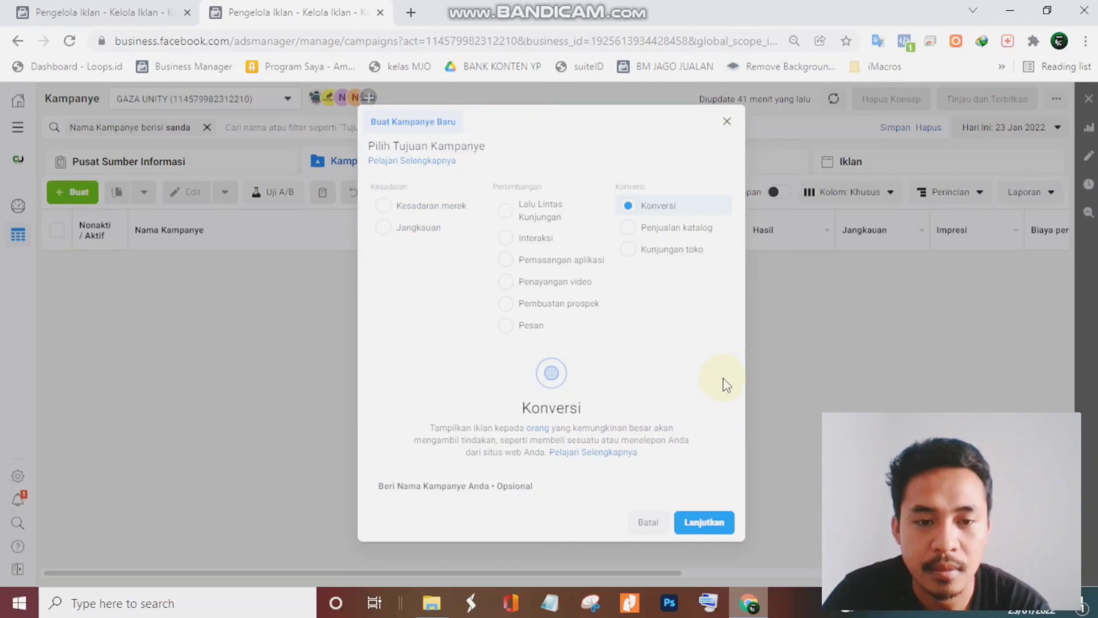
pyautogui.click(700, 523)
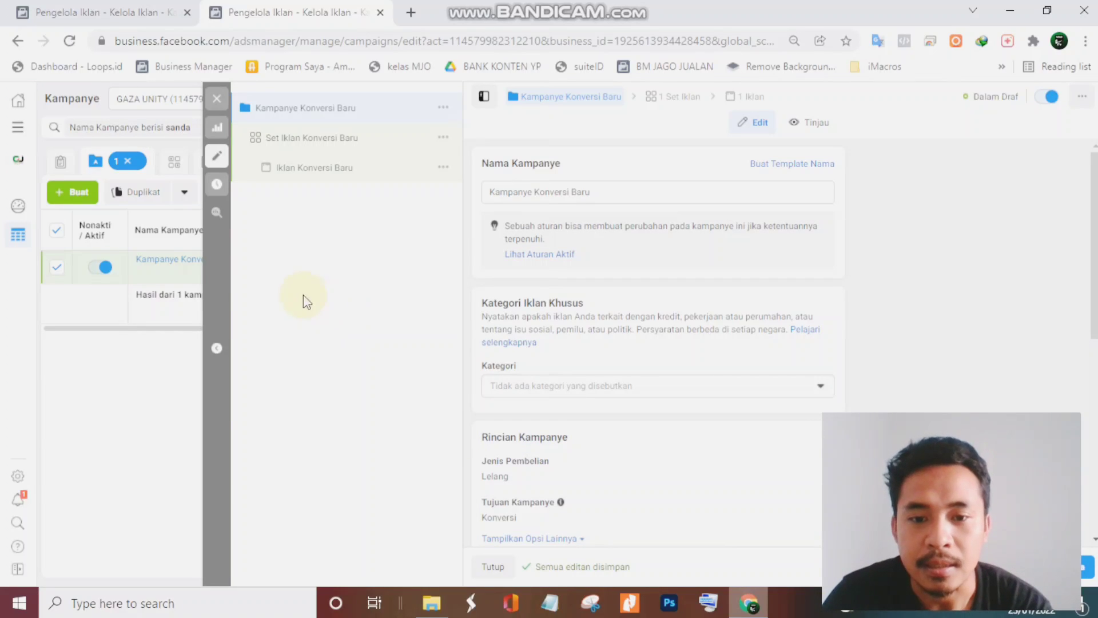
# Rename the new campaign as sandal2301202.
pyautogui.click(706, 193)
pyautogui.hotkey('ctrl', 'a')
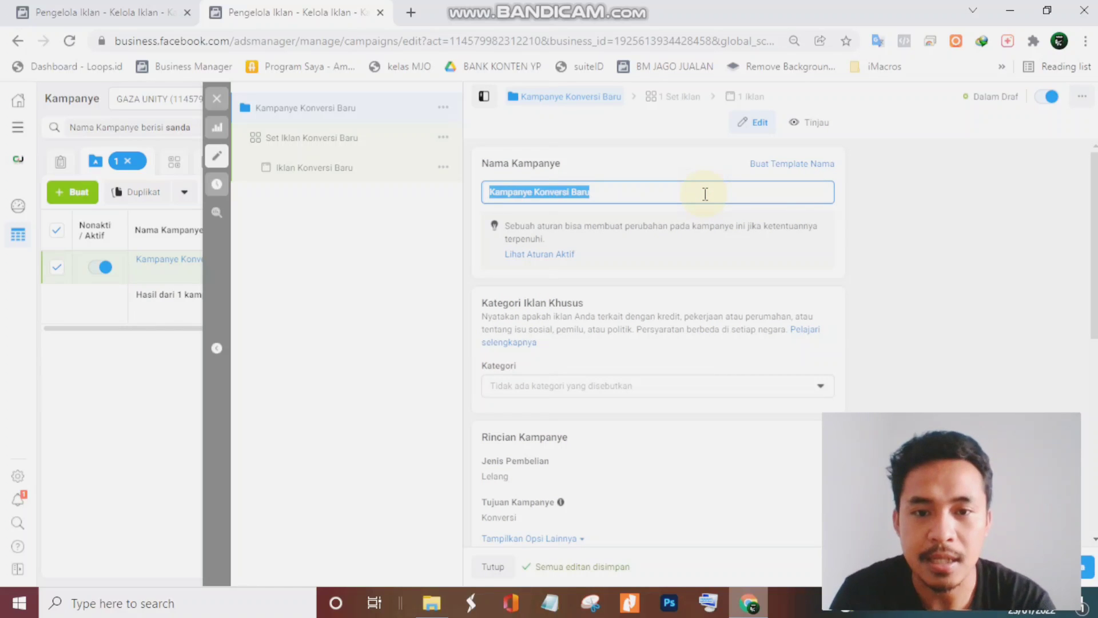
pyautogui.write('sa')
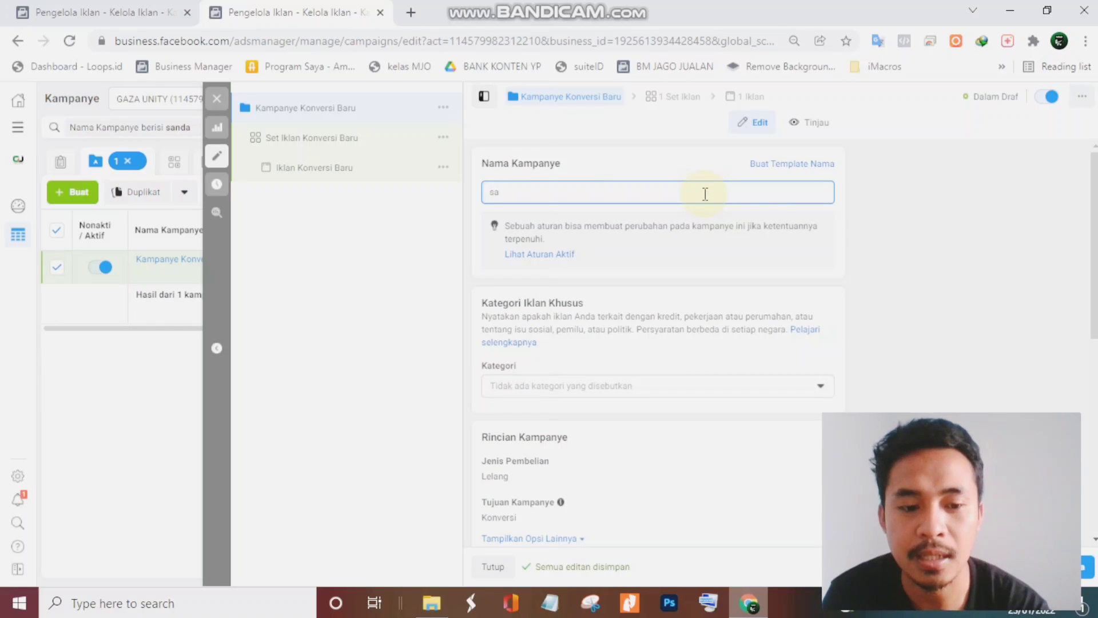
pyautogui.write('ndal')
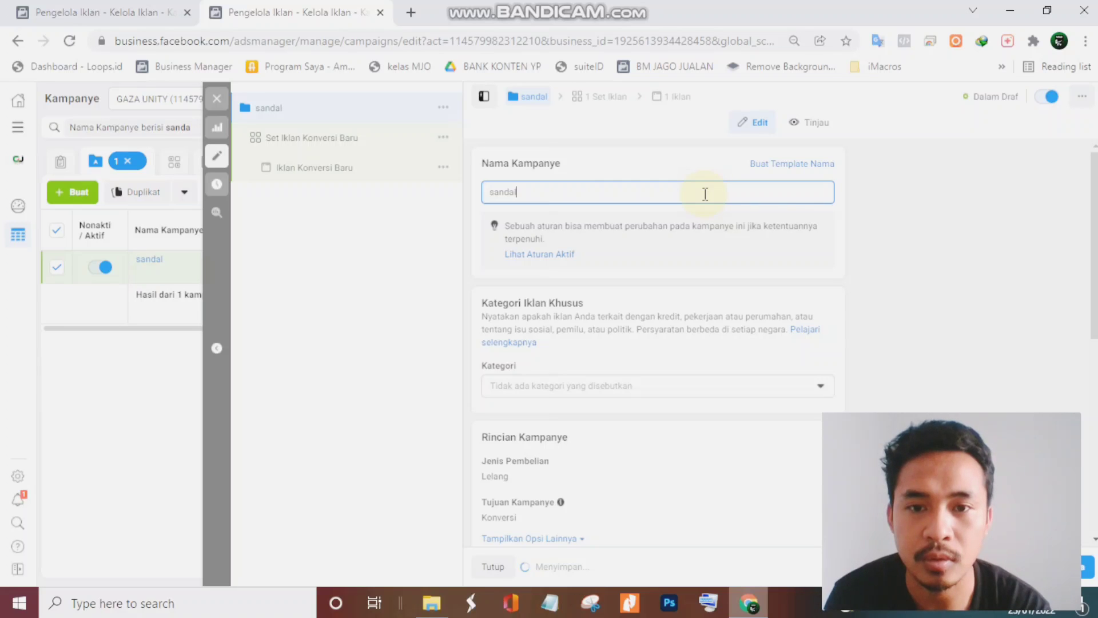
pyautogui.write('2')
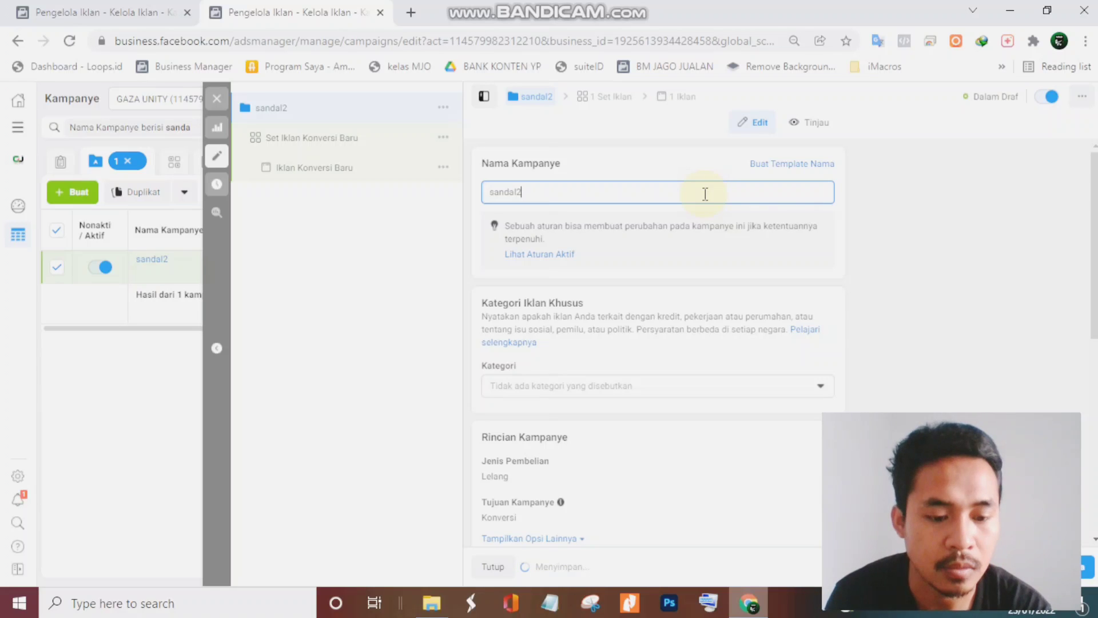
pyautogui.write('30')
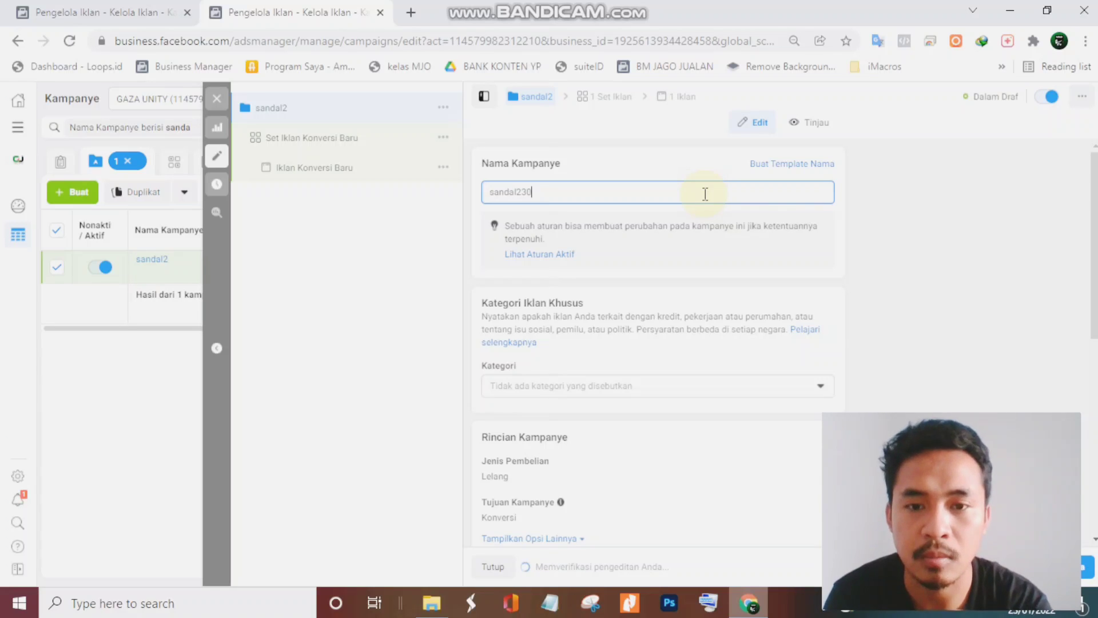
pyautogui.write('1202')
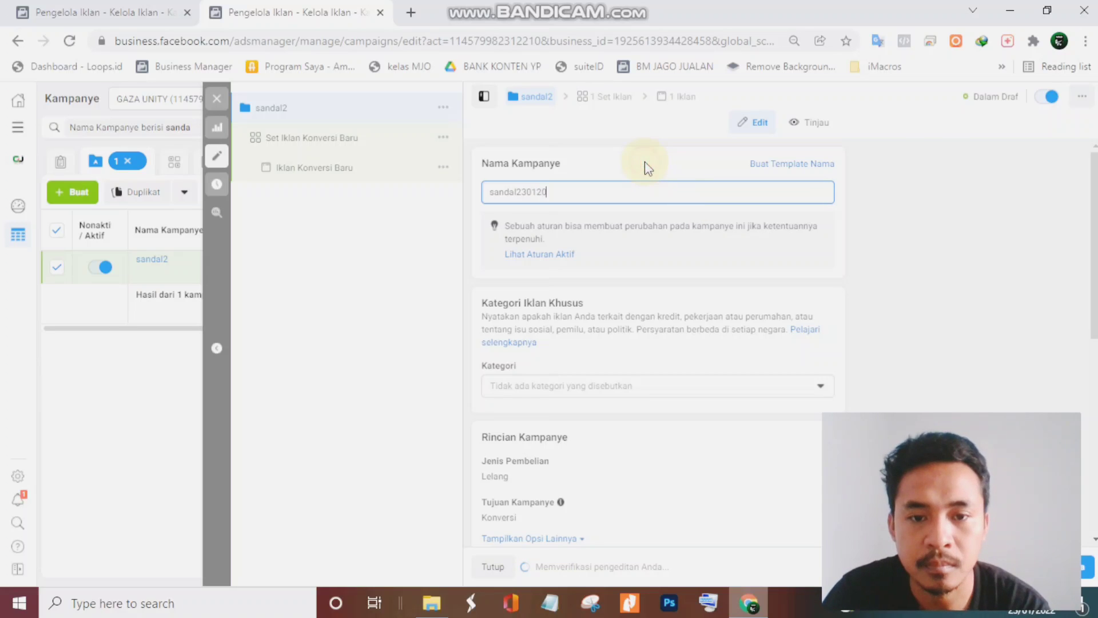
pyautogui.click(644, 161)
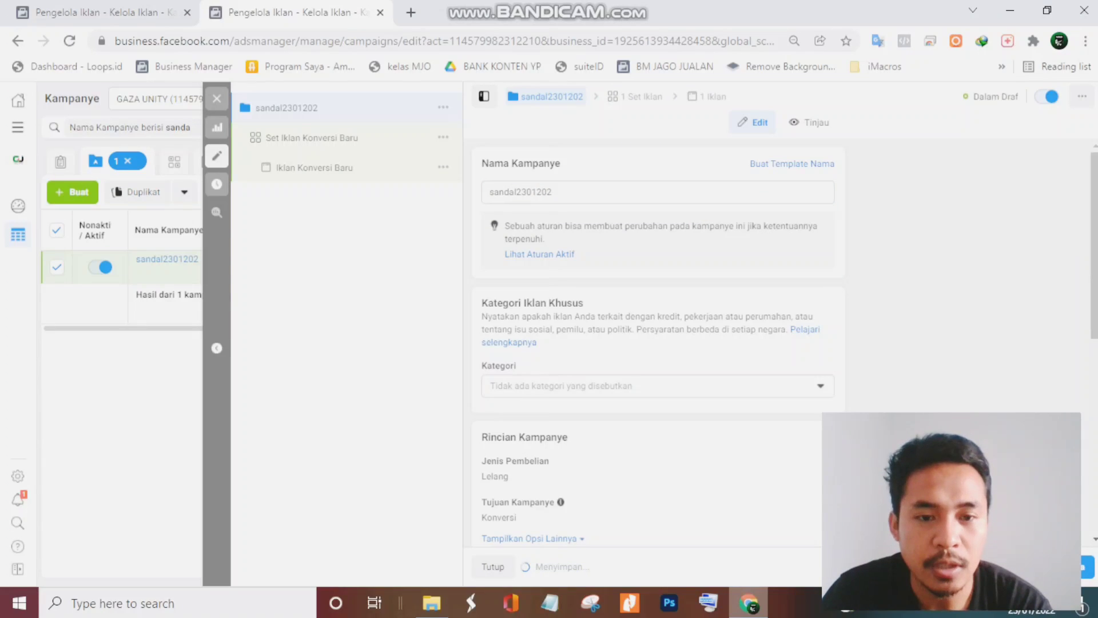
# Set the campaign's daily budget to Rp 75.000 and continue to the ad set settings.
pyautogui.scroll(-2, 658, 343)
pyautogui.scroll(-3, 658, 343)
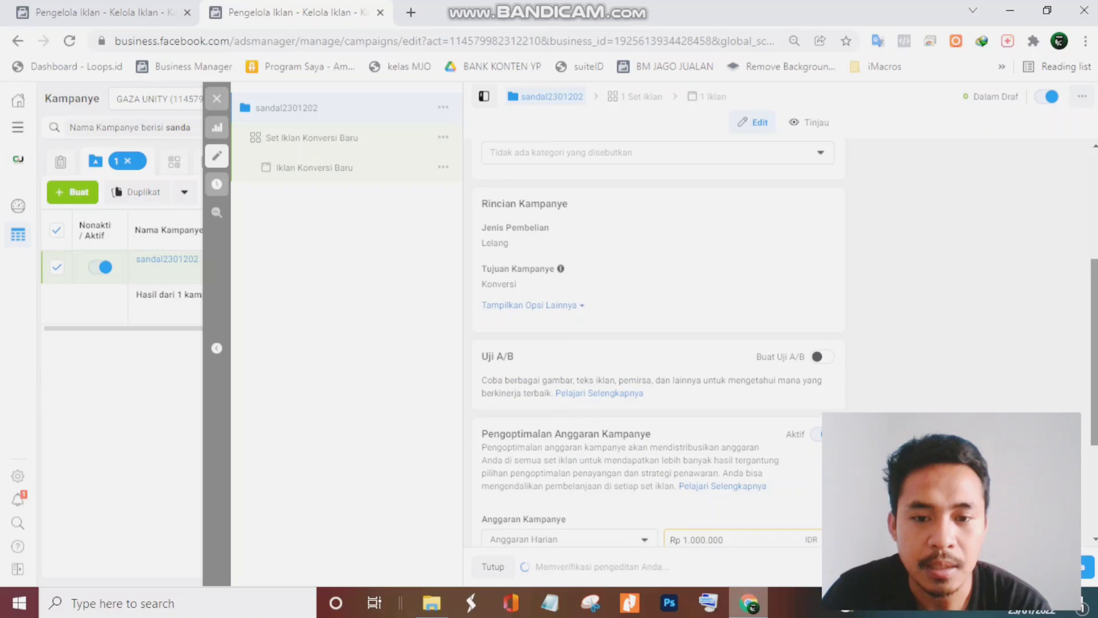
pyautogui.scroll(-4, 819, 252)
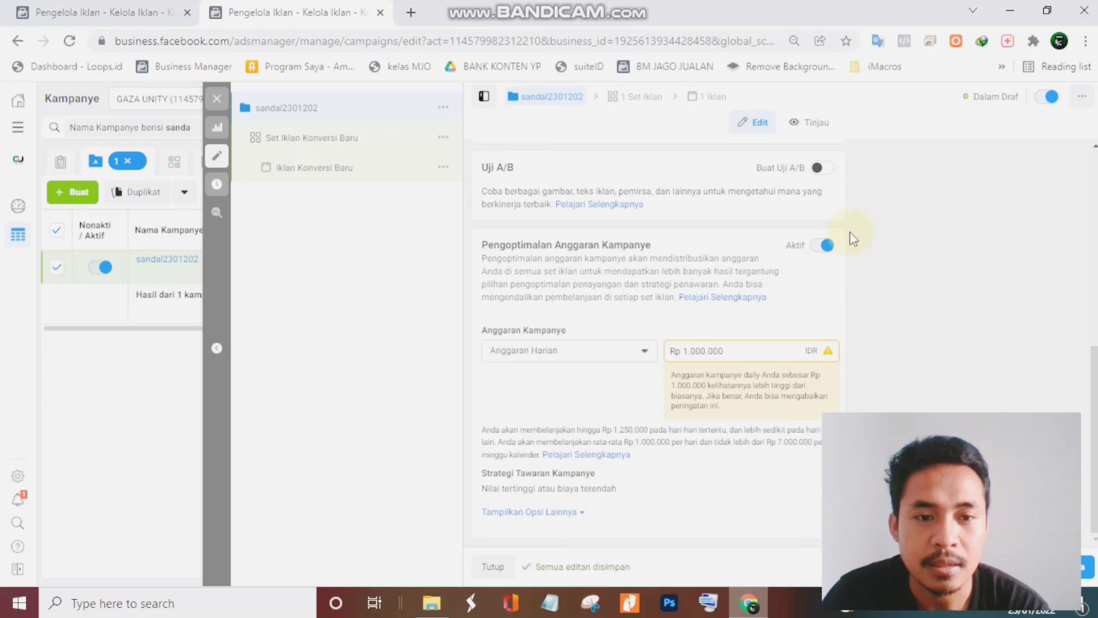
pyautogui.click(730, 351)
pyautogui.hotkey('ctrl', 'a')
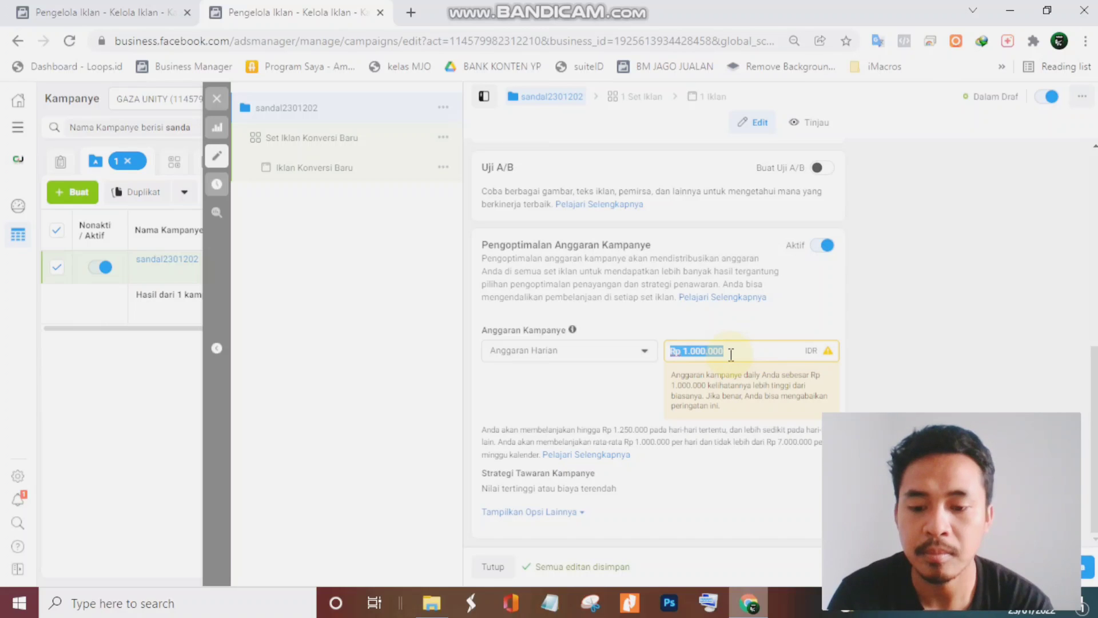
pyautogui.write('1')
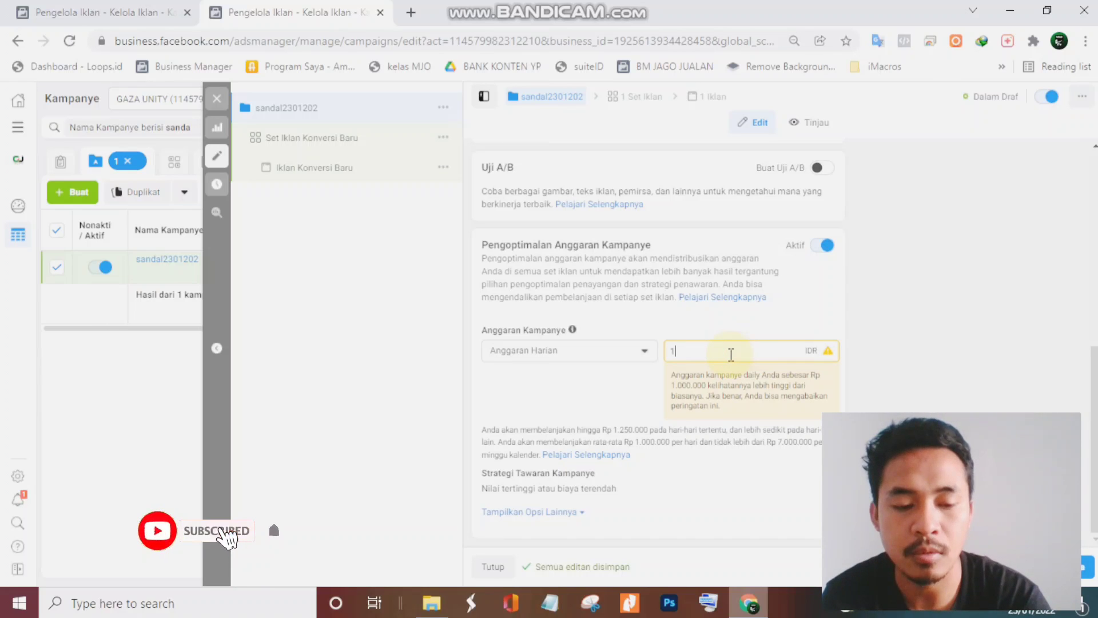
pyautogui.press('BackSpace')
pyautogui.write('750')
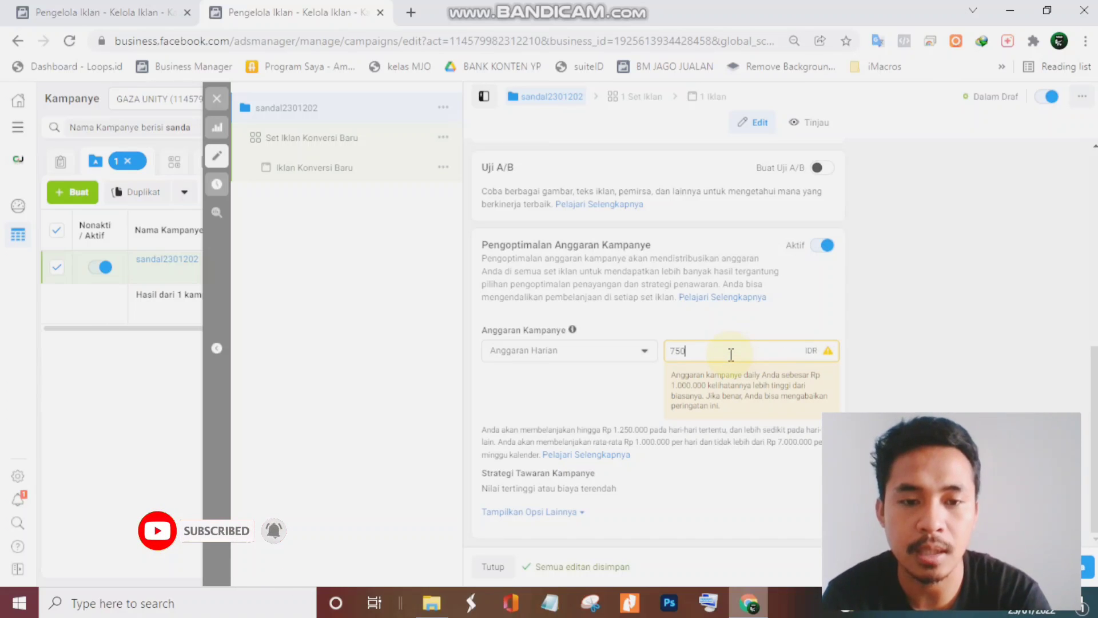
pyautogui.write('00')
pyautogui.click(858, 325)
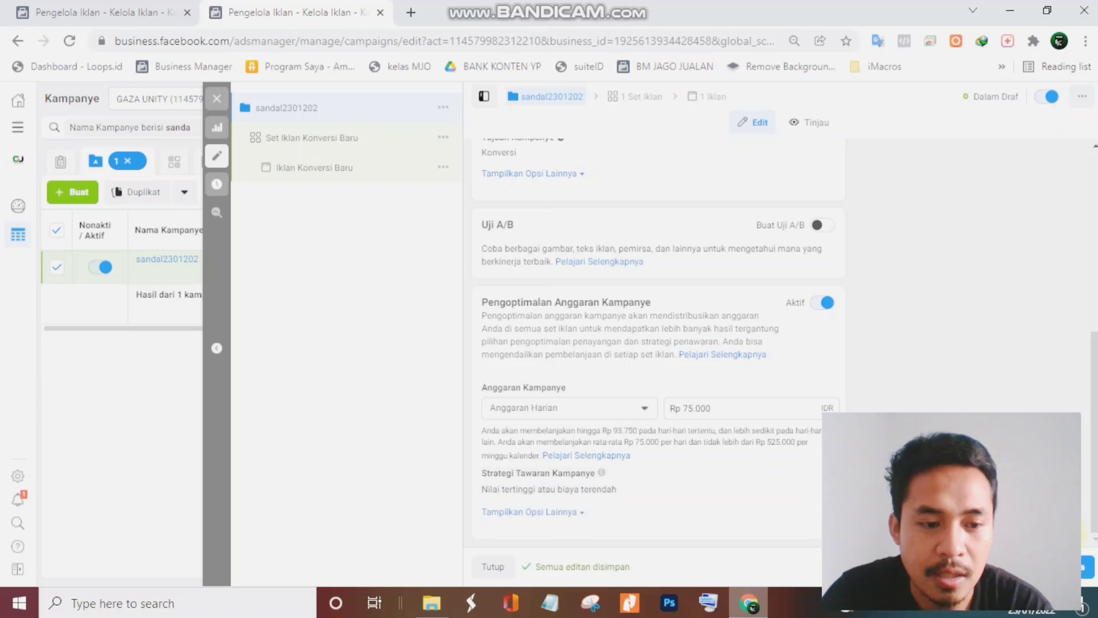
pyautogui.click(1090, 573)
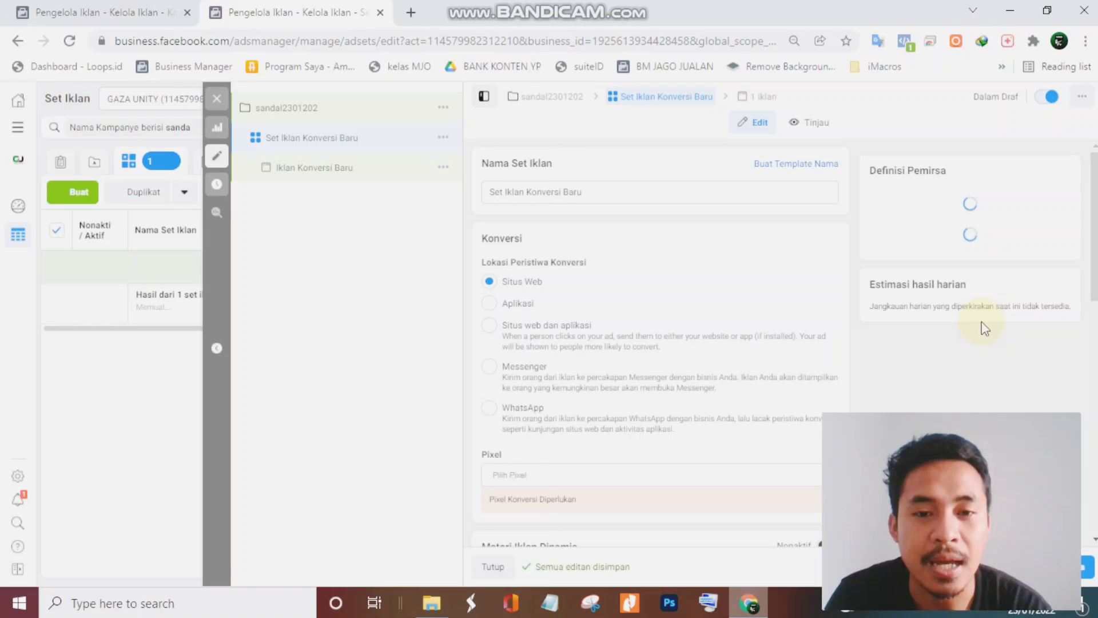
pyautogui.click(620, 193)
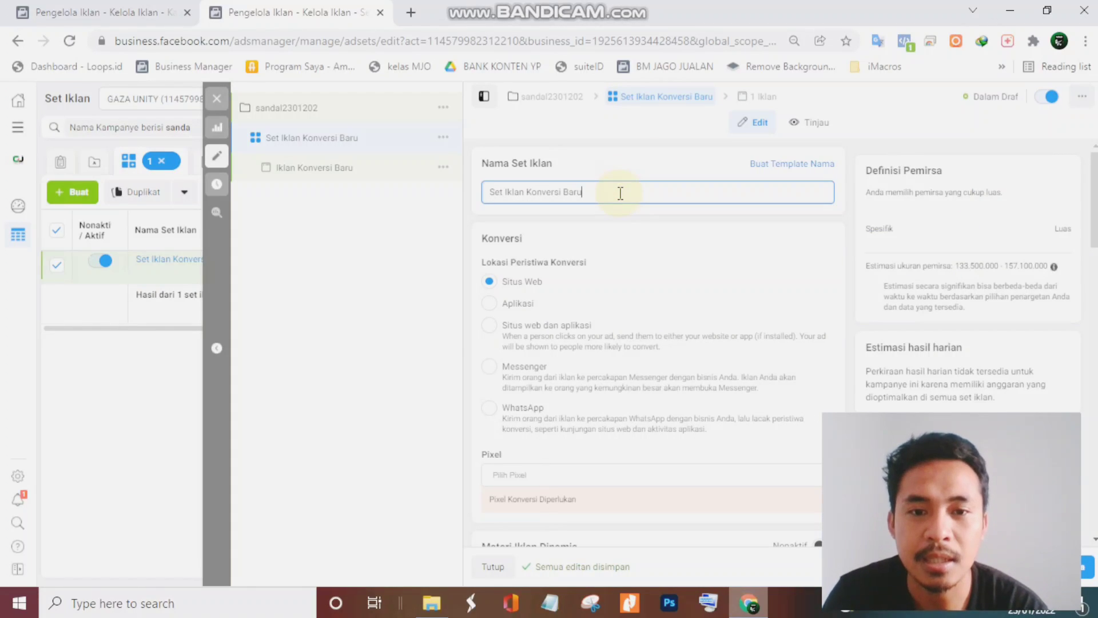
pyautogui.tripleClick(621, 193)
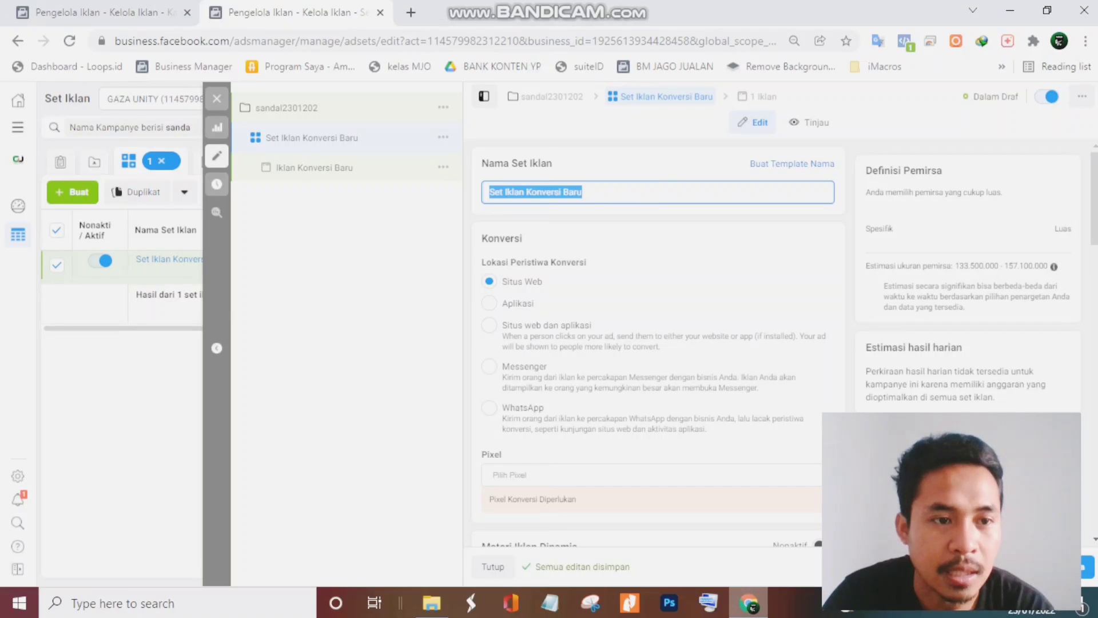
# Choose Pixel Perempuan as the ad set's pixel and Pembelian as its conversion event.
pyautogui.scroll(-5, 658, 343)
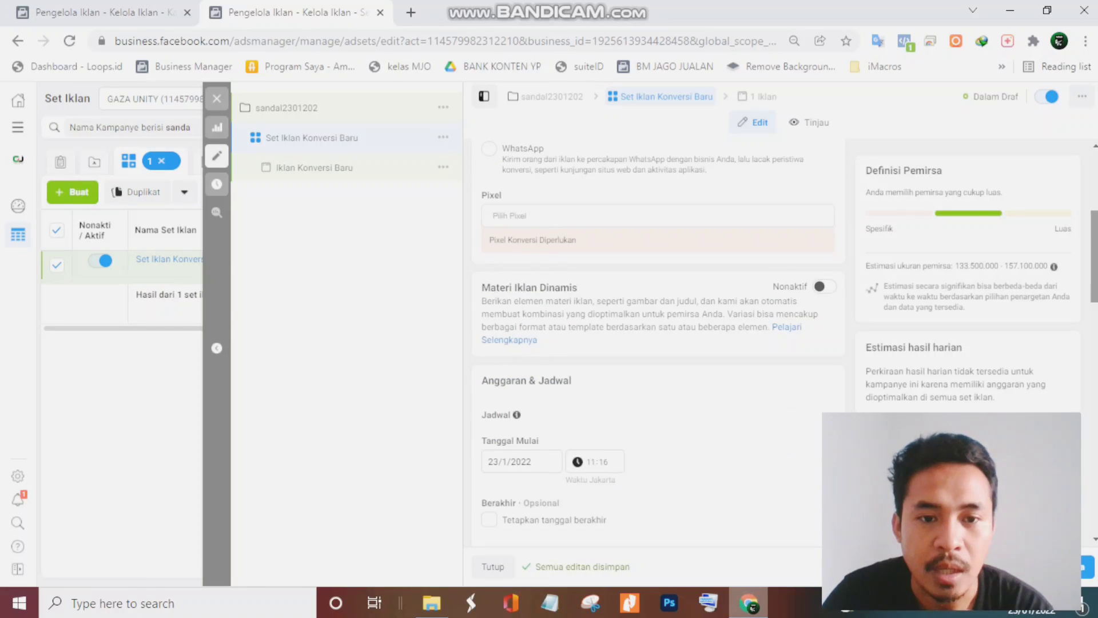
pyautogui.click(628, 215)
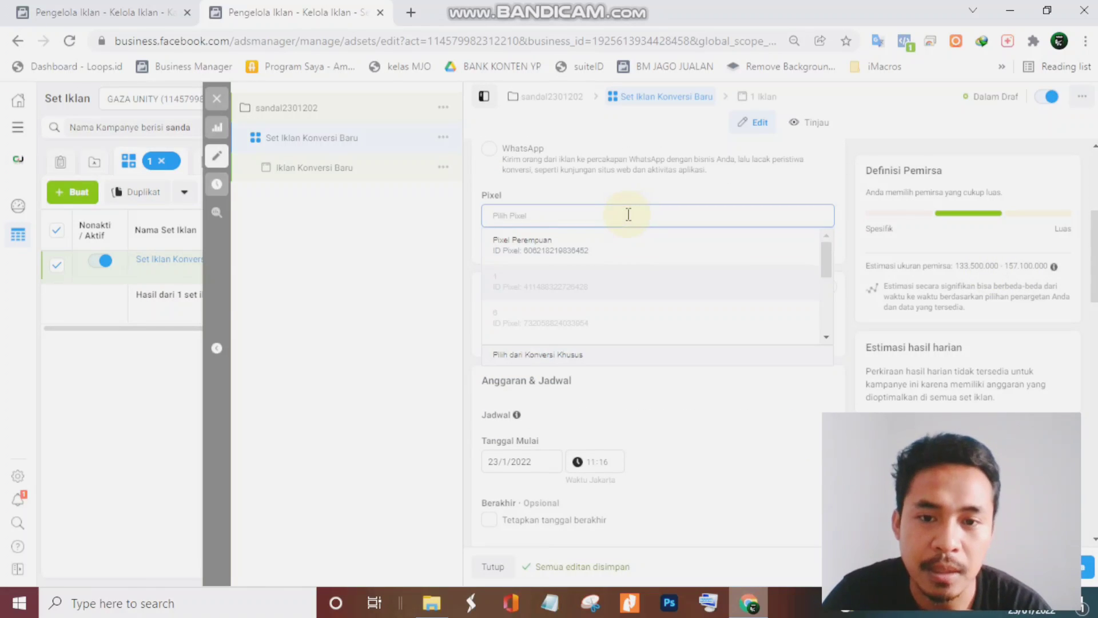
pyautogui.click(577, 251)
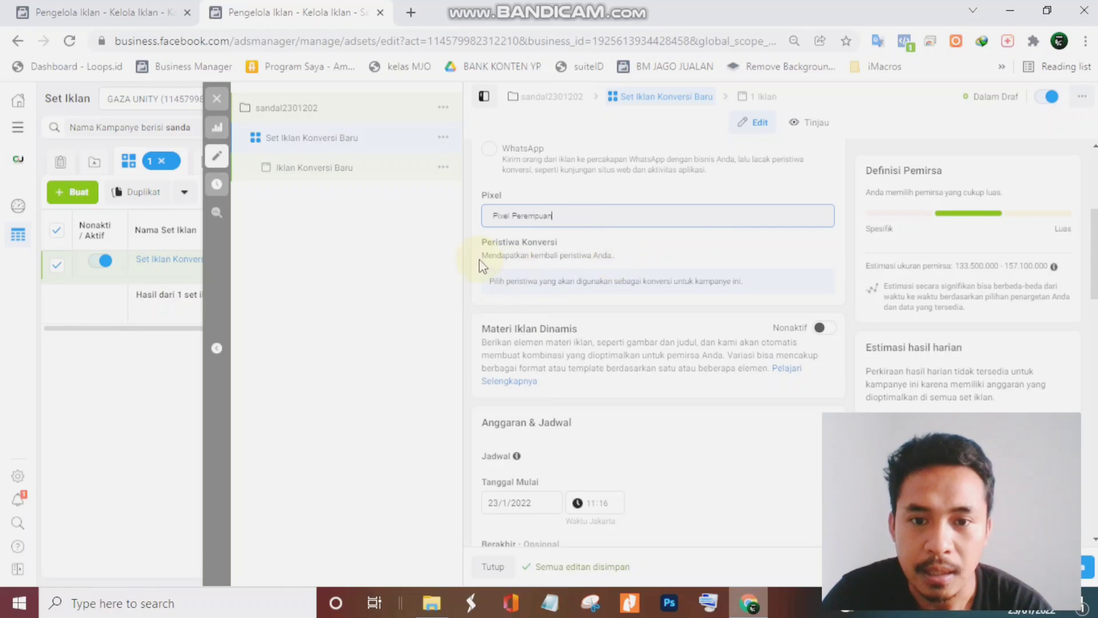
pyautogui.click(474, 231)
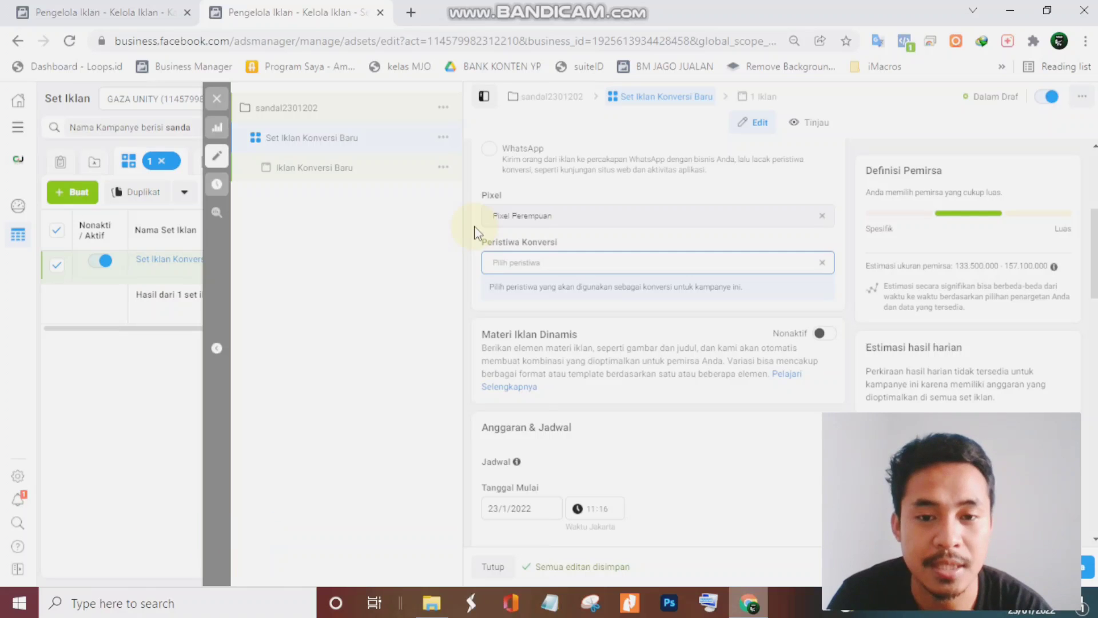
pyautogui.click(530, 261)
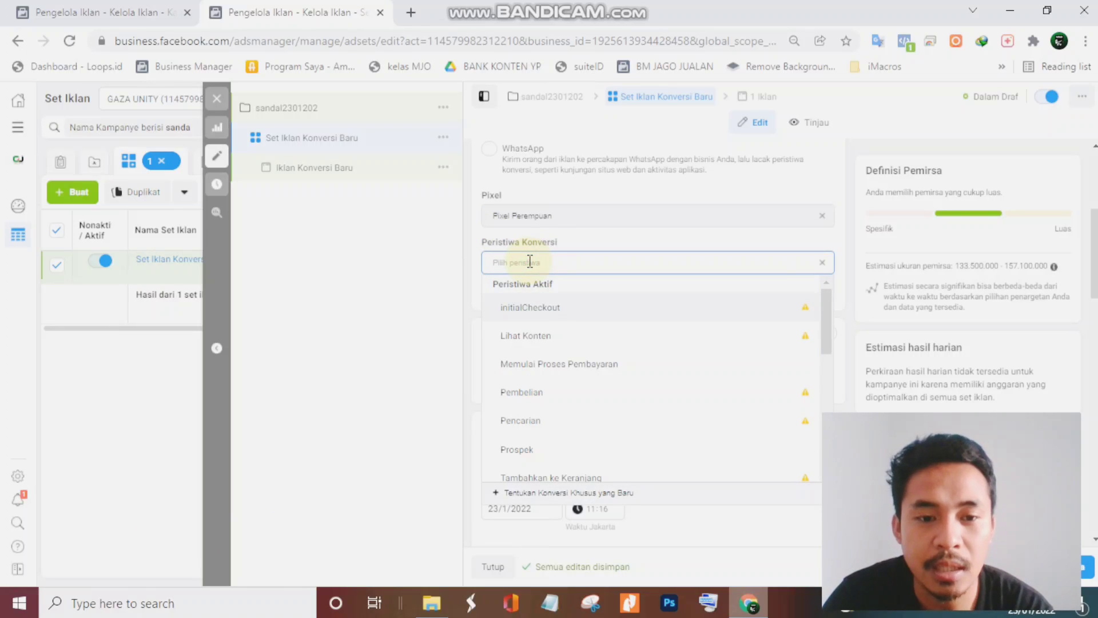
pyautogui.click(545, 395)
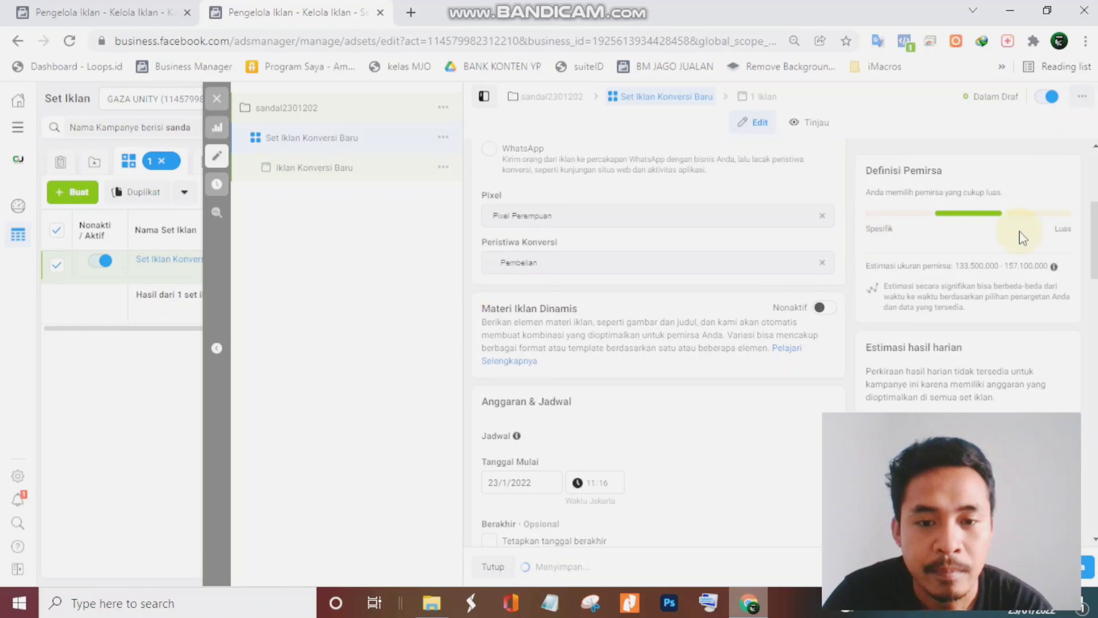
# Check the ad set's start date and its calendar in the budget and schedule section.
pyautogui.scroll(-2, 656, 343)
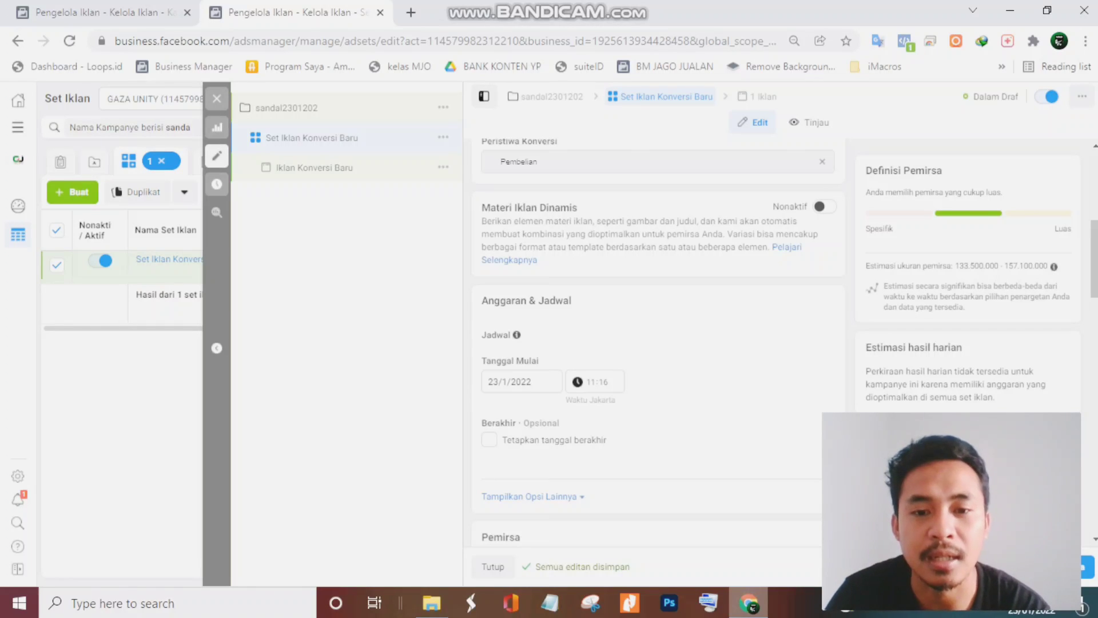
pyautogui.scroll(-2, 601, 245)
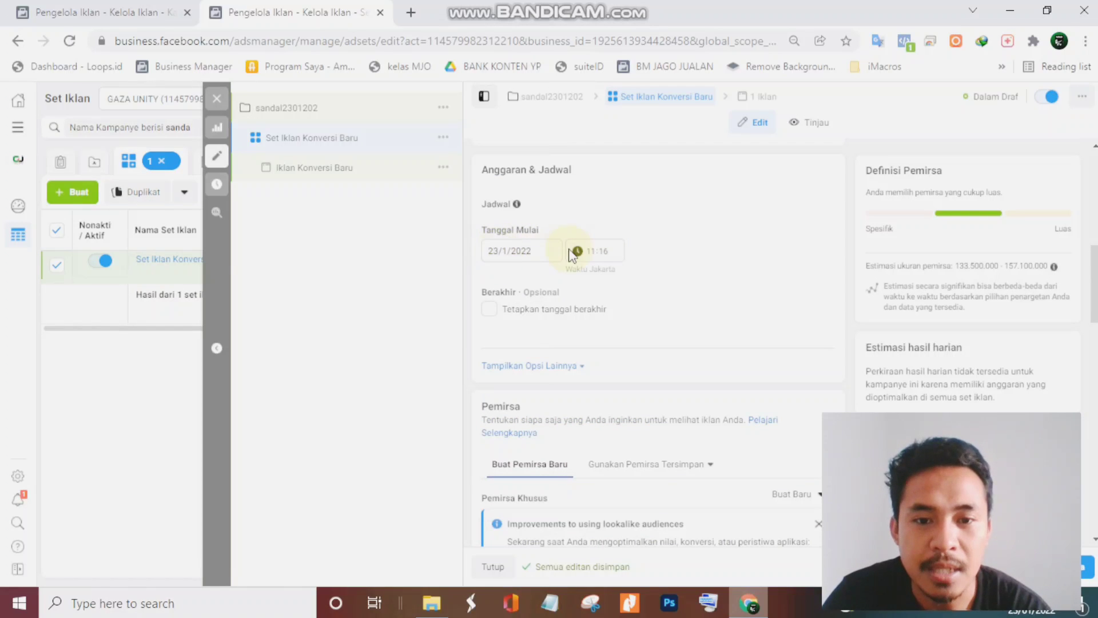
pyautogui.click(494, 251)
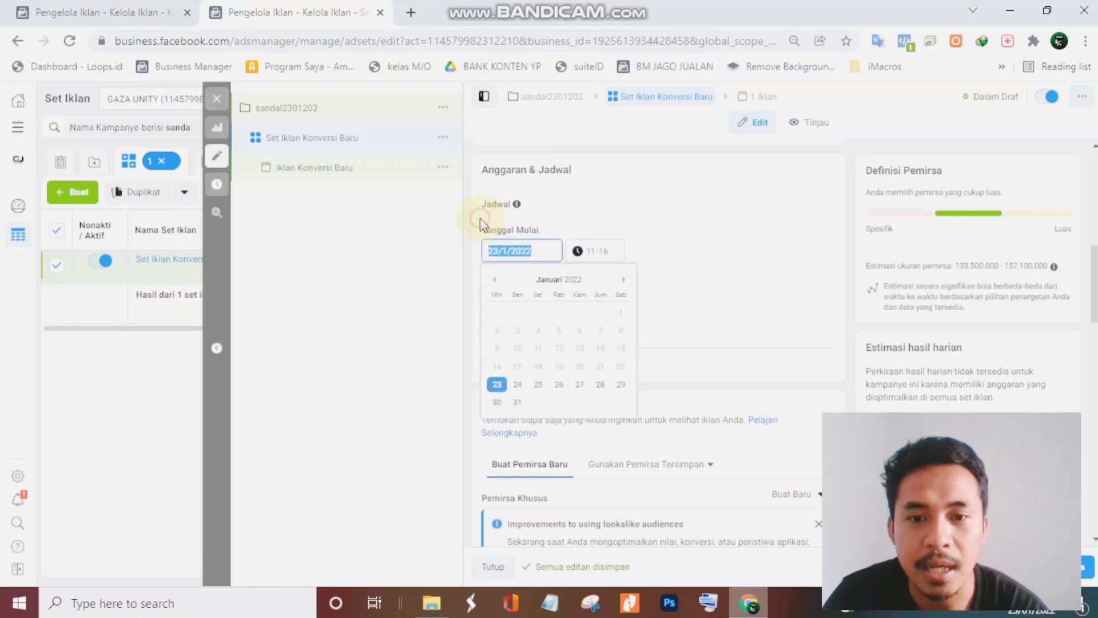
pyautogui.click(480, 218)
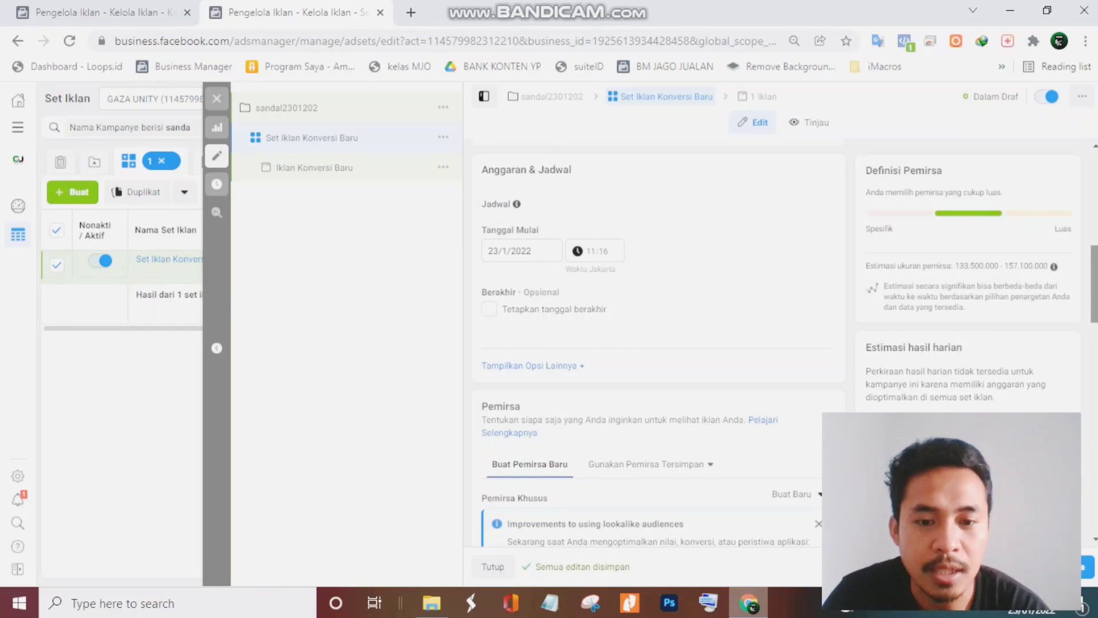
# Set the audience's minimum age to 24 and limit the gender to Perempuan.
pyautogui.scroll(-4, 715, 349)
pyautogui.scroll(-5, 719, 304)
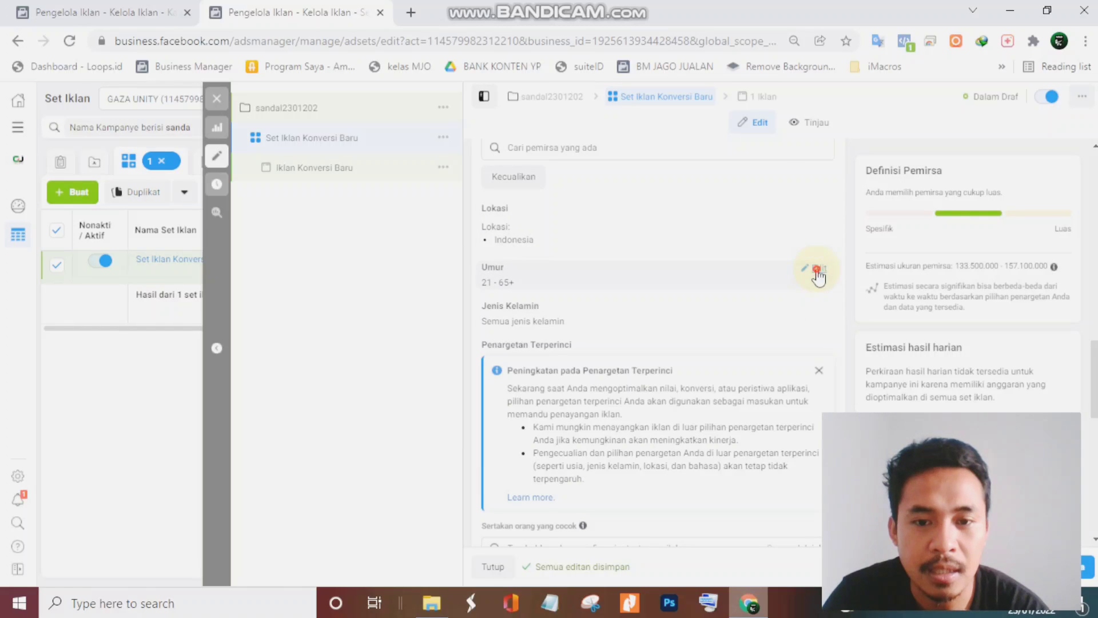
pyautogui.click(818, 272)
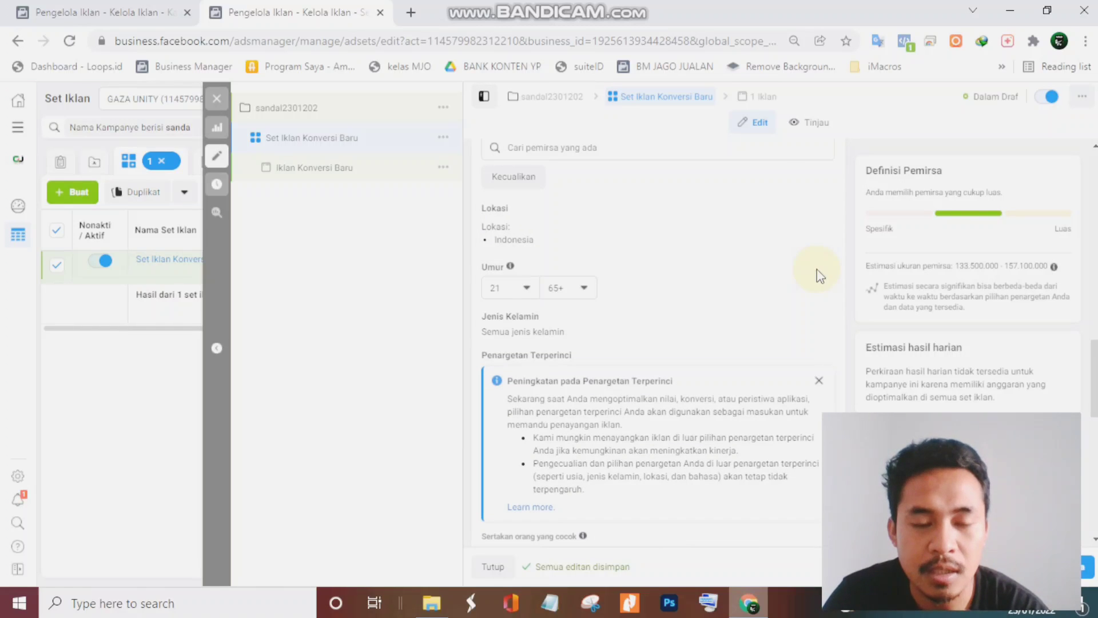
pyautogui.click(505, 291)
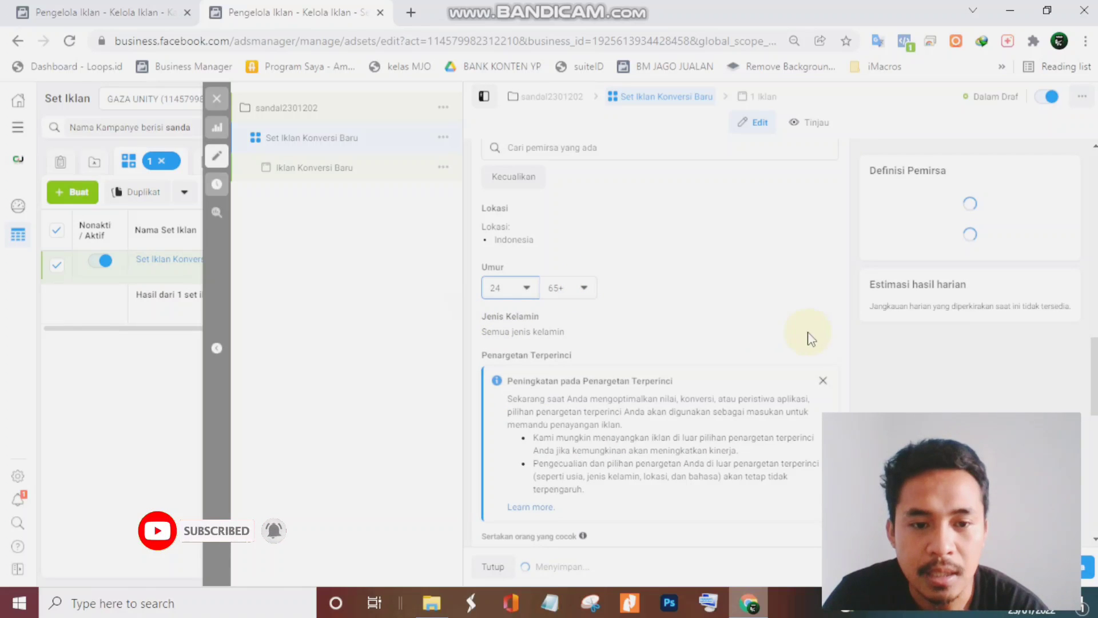
pyautogui.moveTo(812, 330)
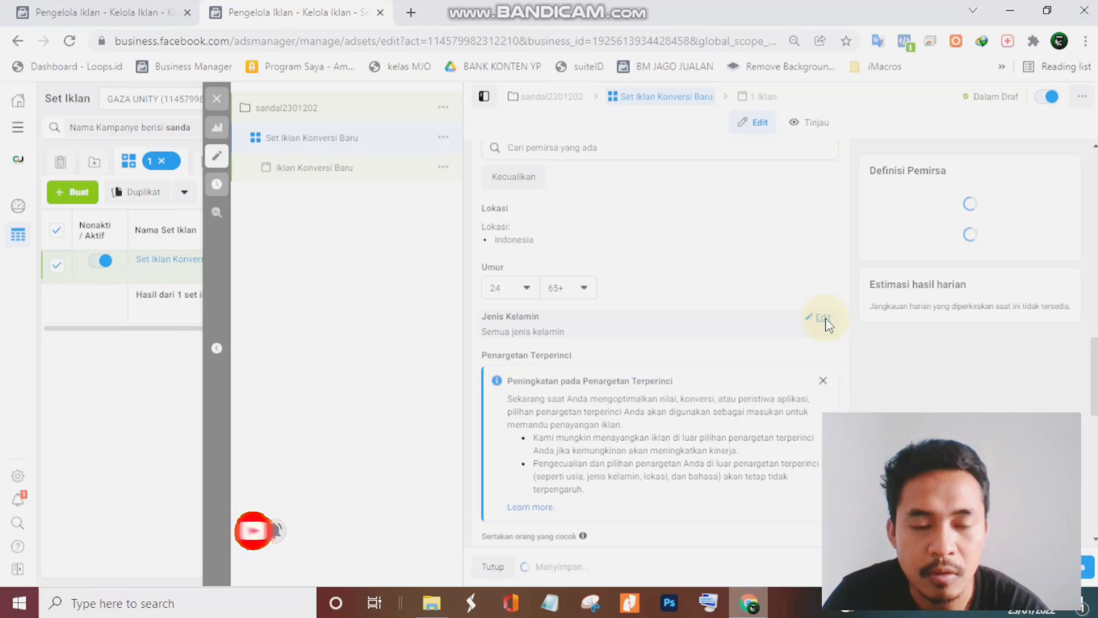
pyautogui.click(824, 319)
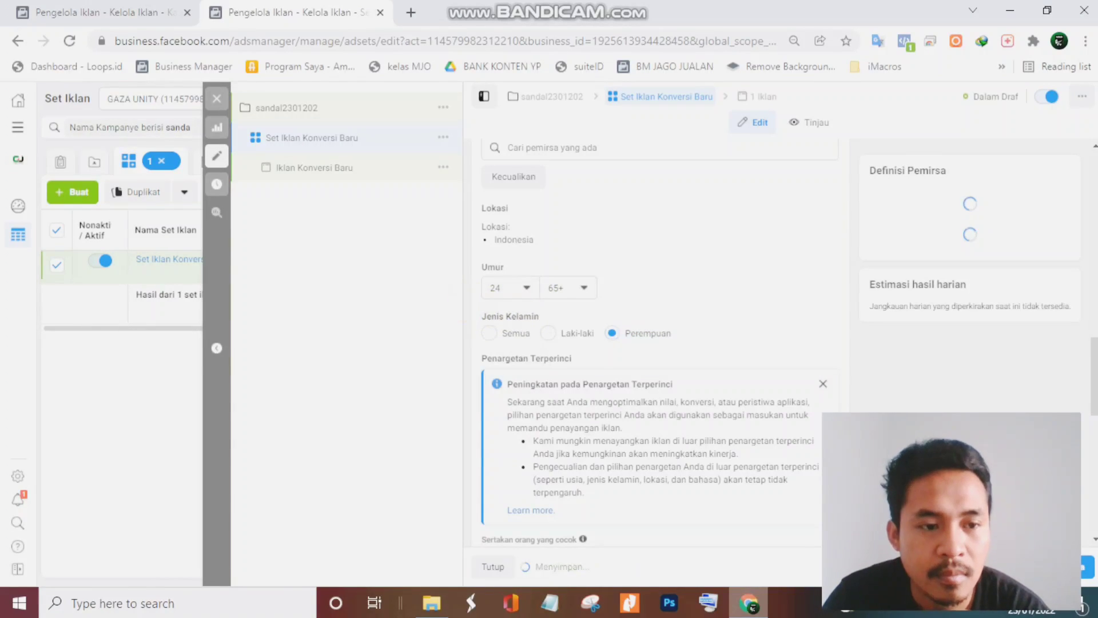
pyautogui.moveTo(1096, 356); pyautogui.dragTo(1097, 420)
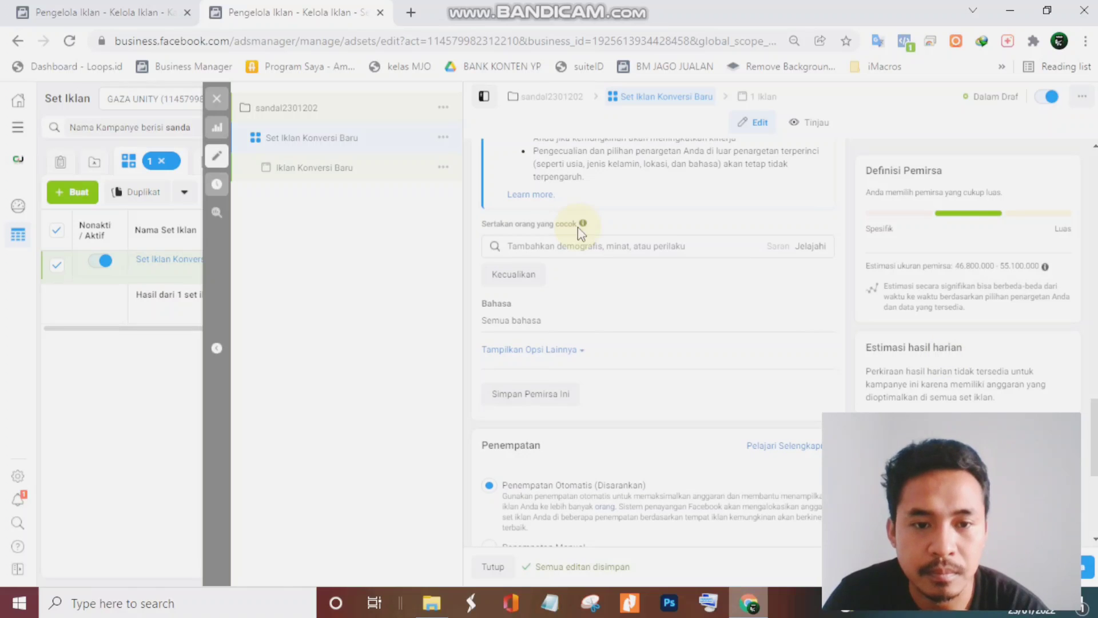
# Add the interest Anak to the ad set's detailed targeting.
pyautogui.click(569, 246)
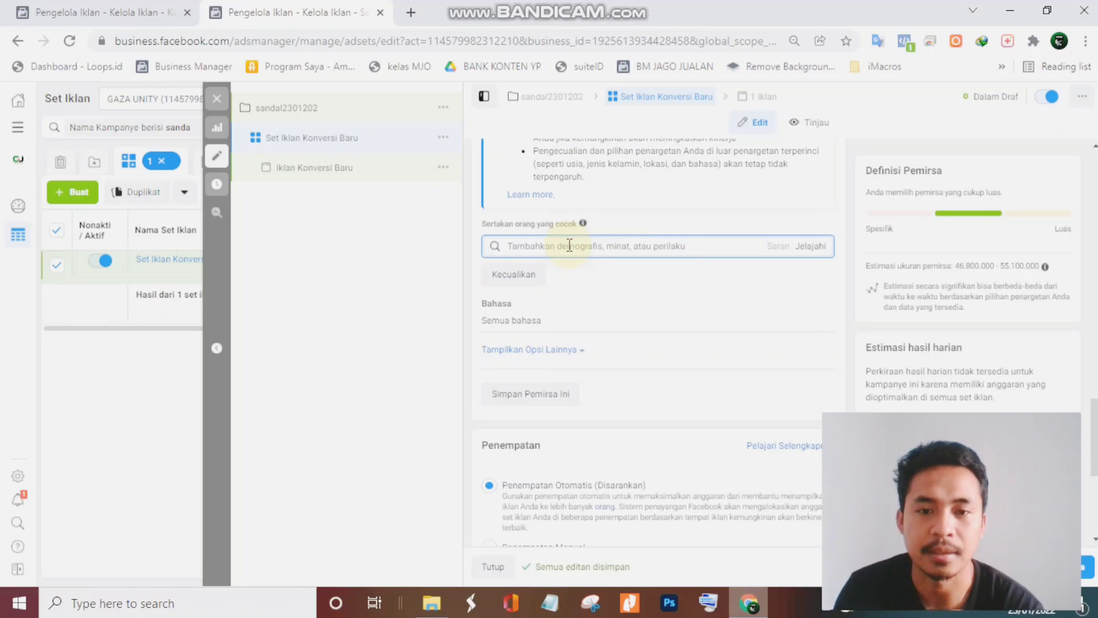
pyautogui.write('anak')
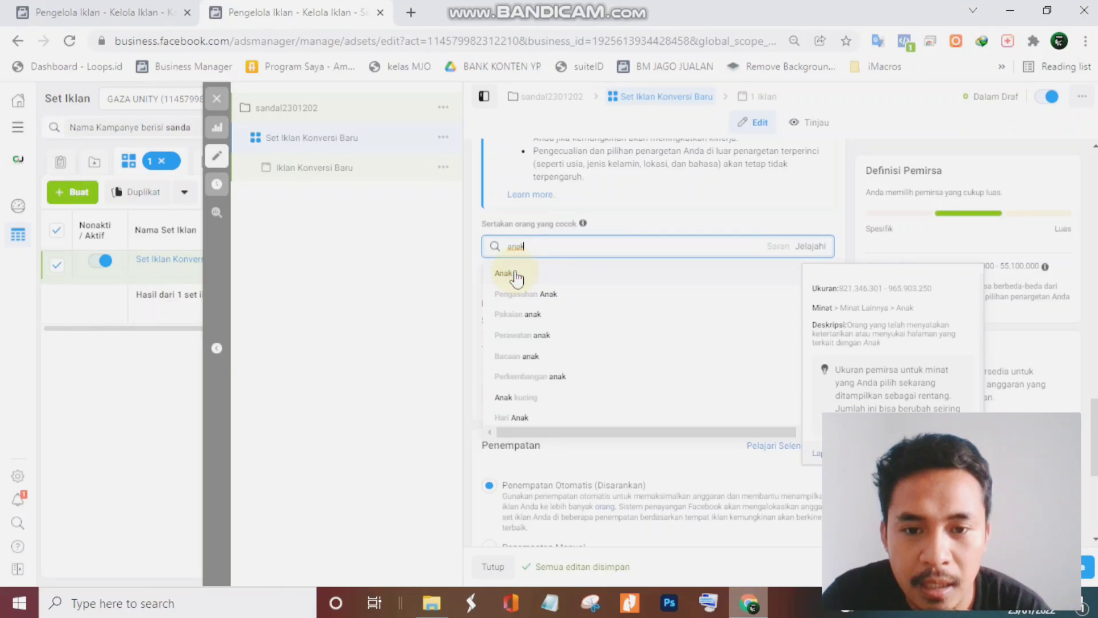
pyautogui.click(476, 259)
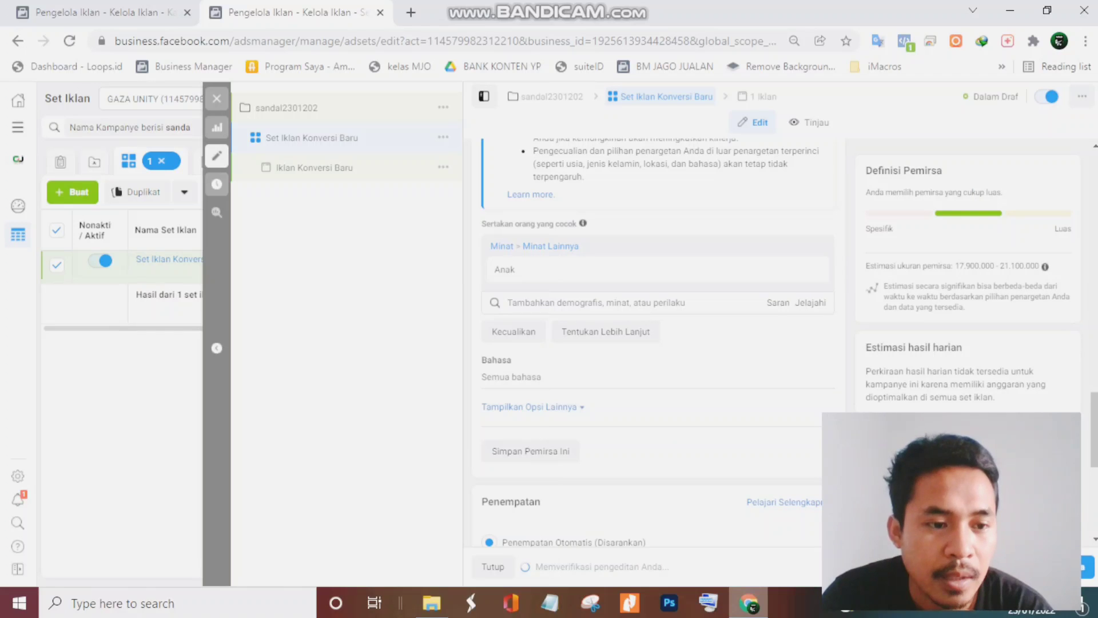
# Switch the ad set to manual placements and exclude the Messenger and Audience Network platforms.
pyautogui.scroll(-3, 654, 343)
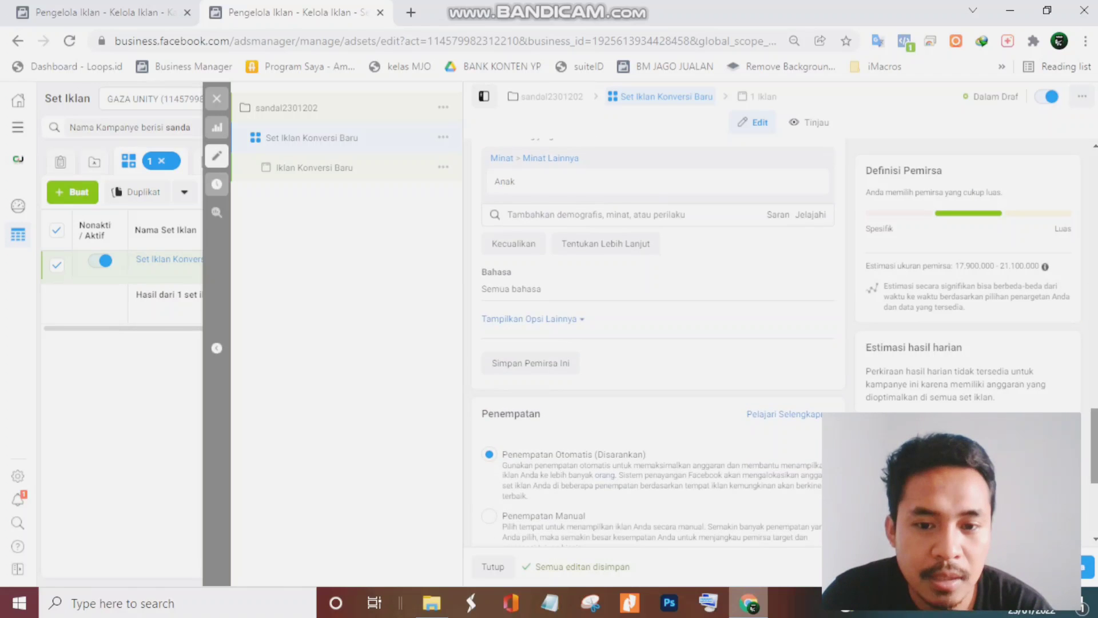
pyautogui.scroll(-2, 578, 346)
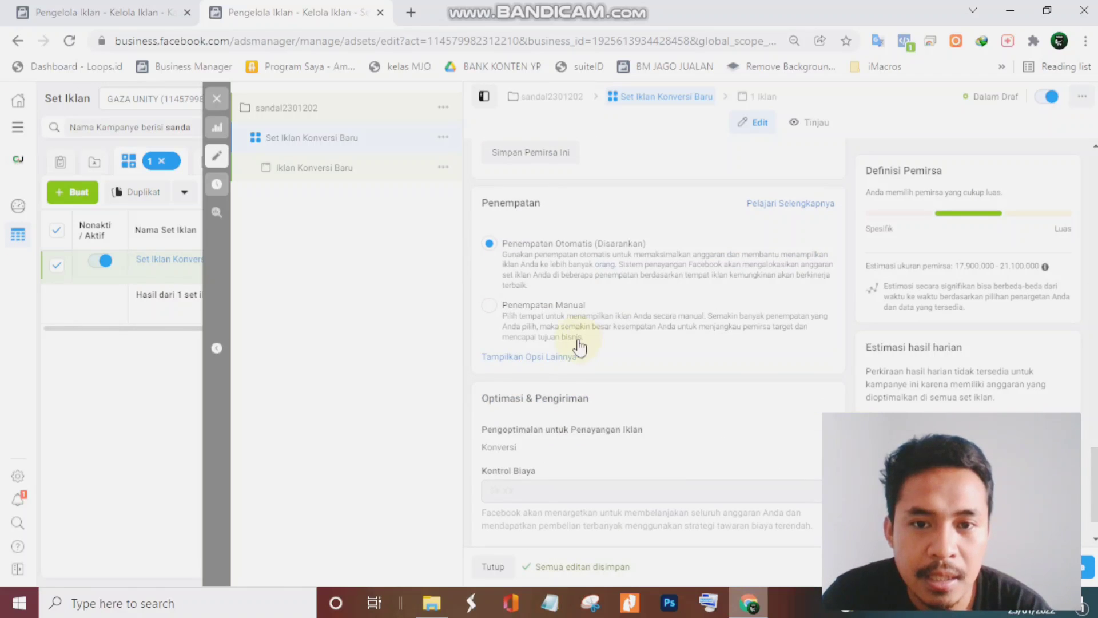
pyautogui.click(553, 322)
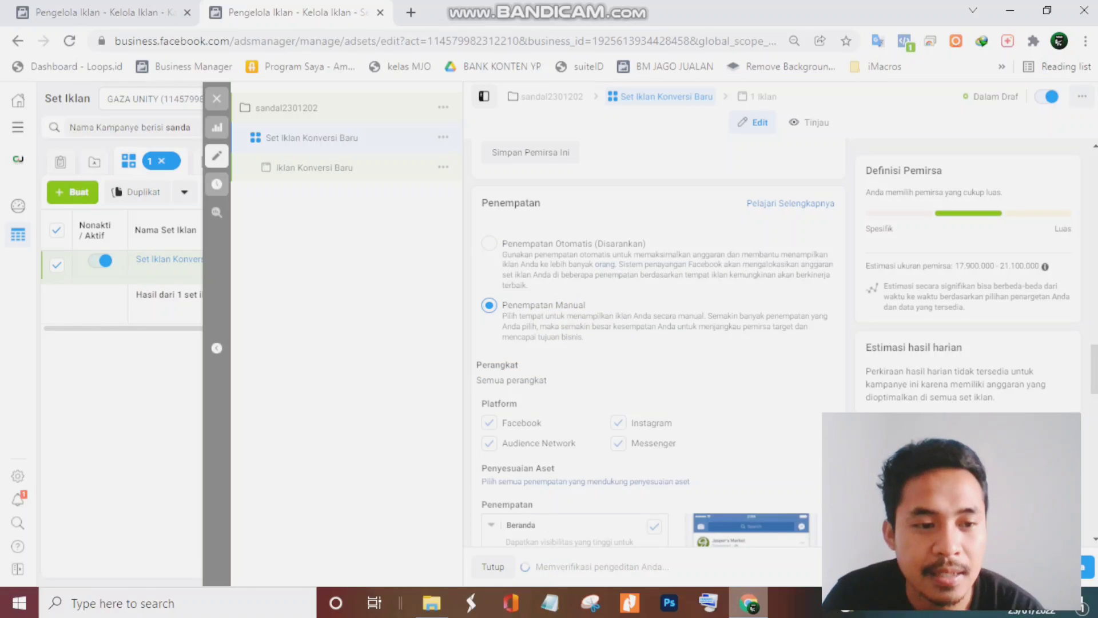
pyautogui.scroll(-5, 645, 221)
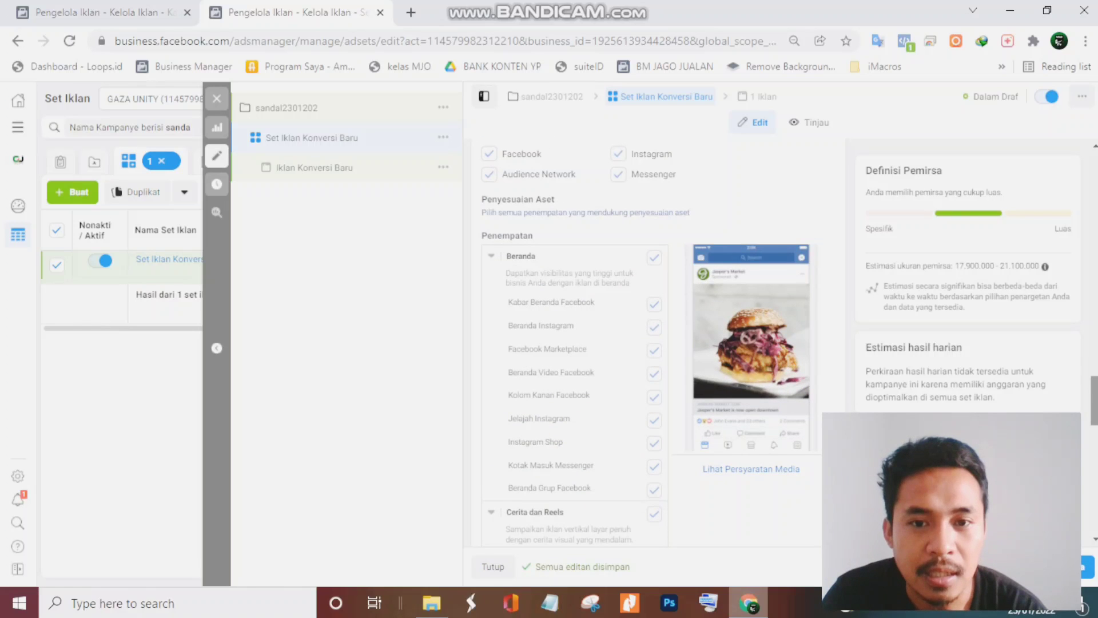
pyautogui.click(618, 176)
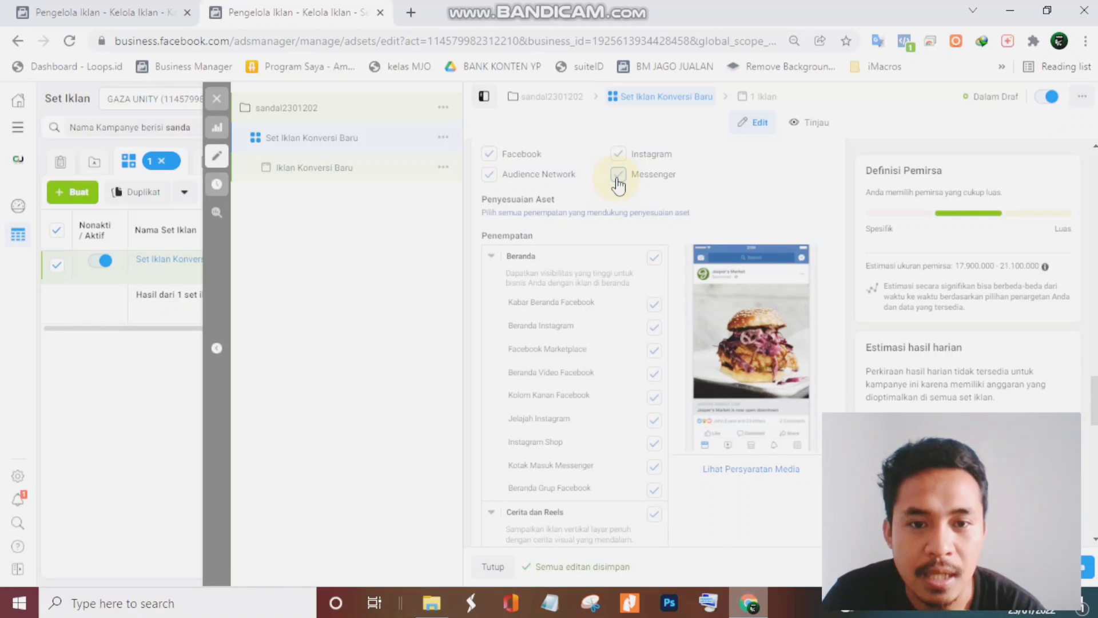
pyautogui.click(487, 176)
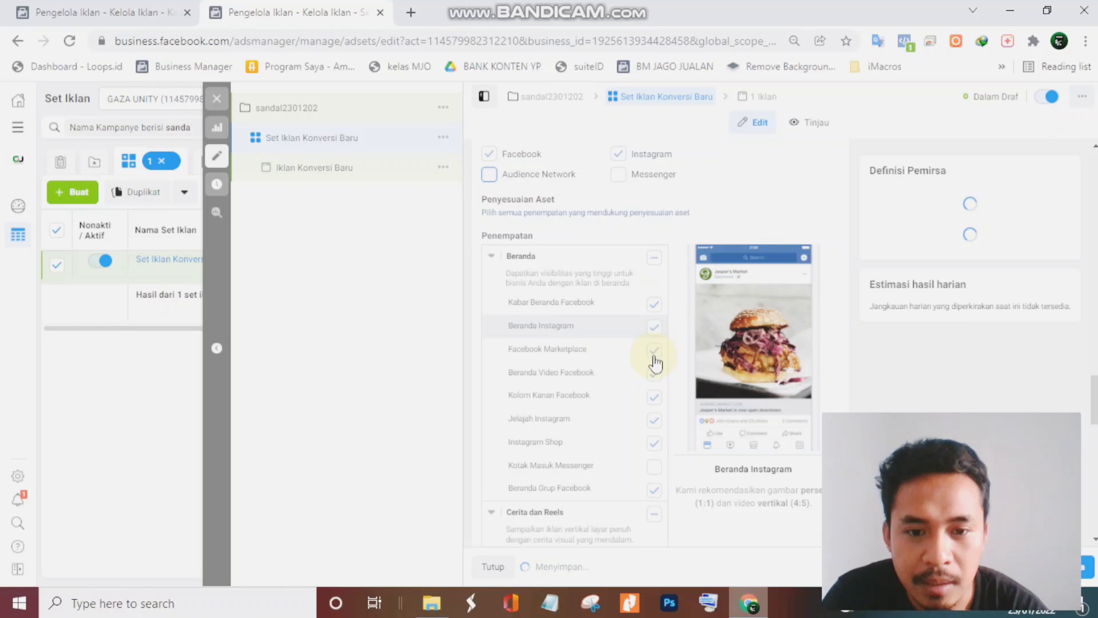
# Exclude the Kolom Kanan Facebook, Beranda Grup Facebook, Facebook Stories and Reels Instagram placements.
pyautogui.click(655, 400)
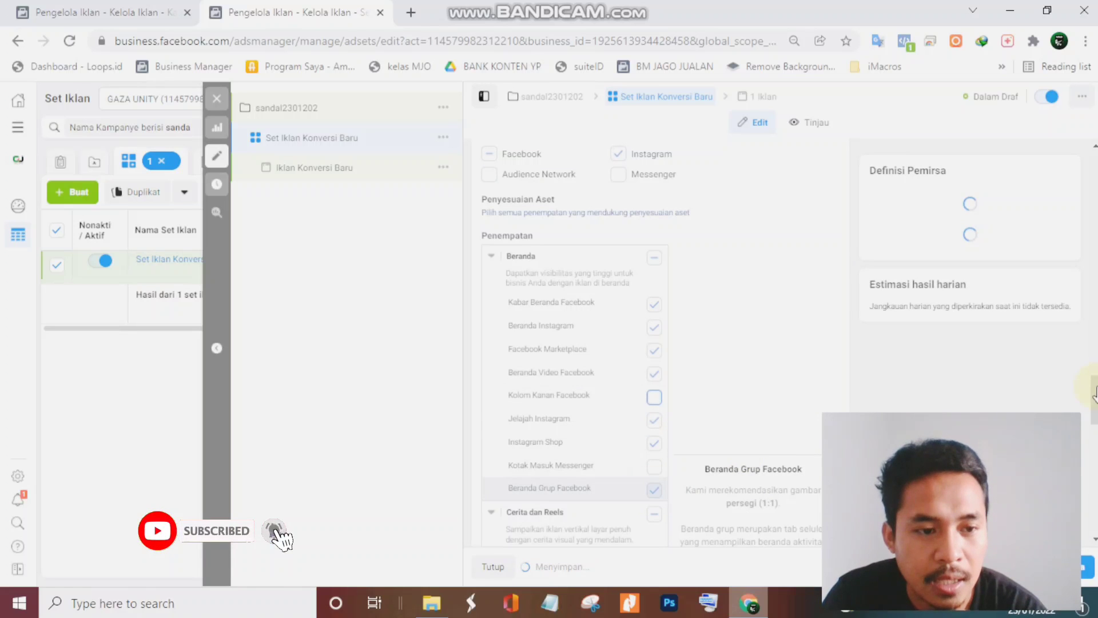
pyautogui.click(655, 490)
pyautogui.scroll(-3, 635, 389)
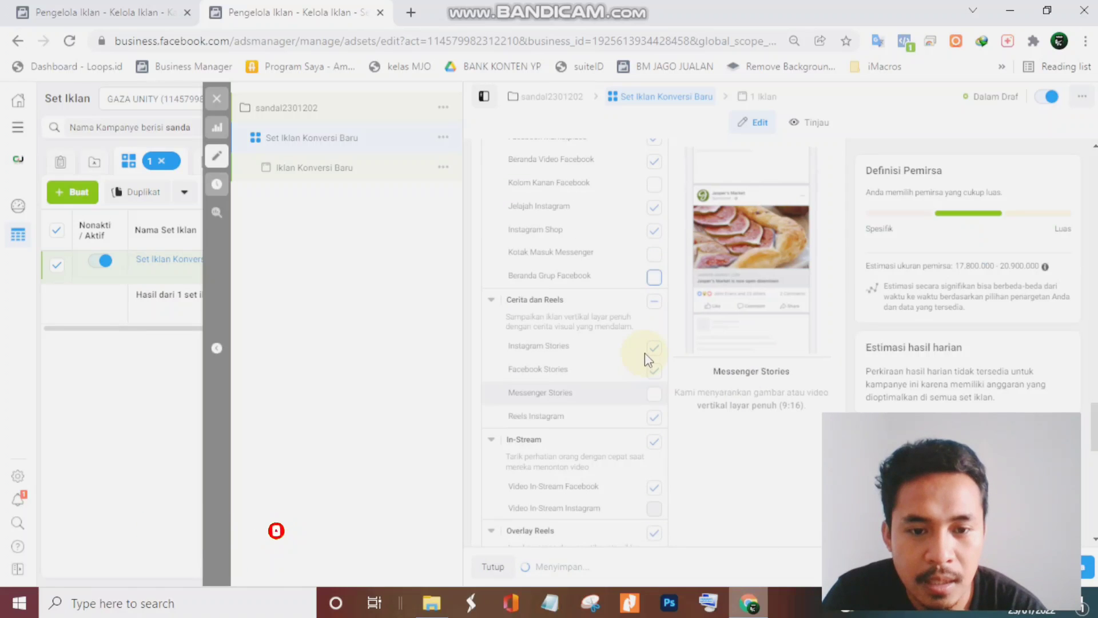
pyautogui.click(655, 371)
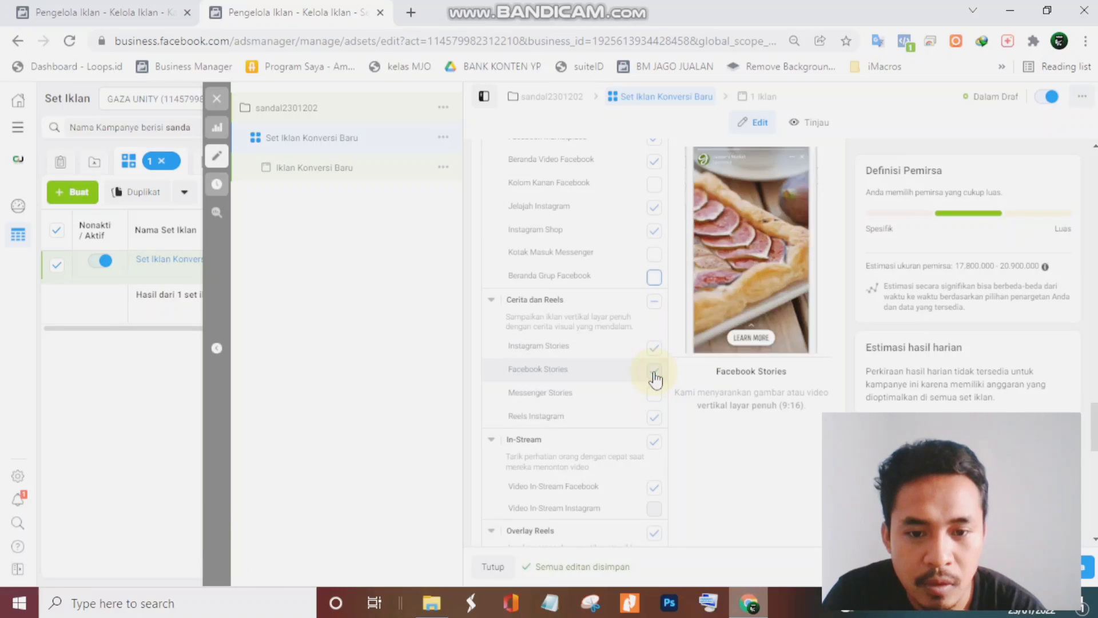
pyautogui.click(654, 418)
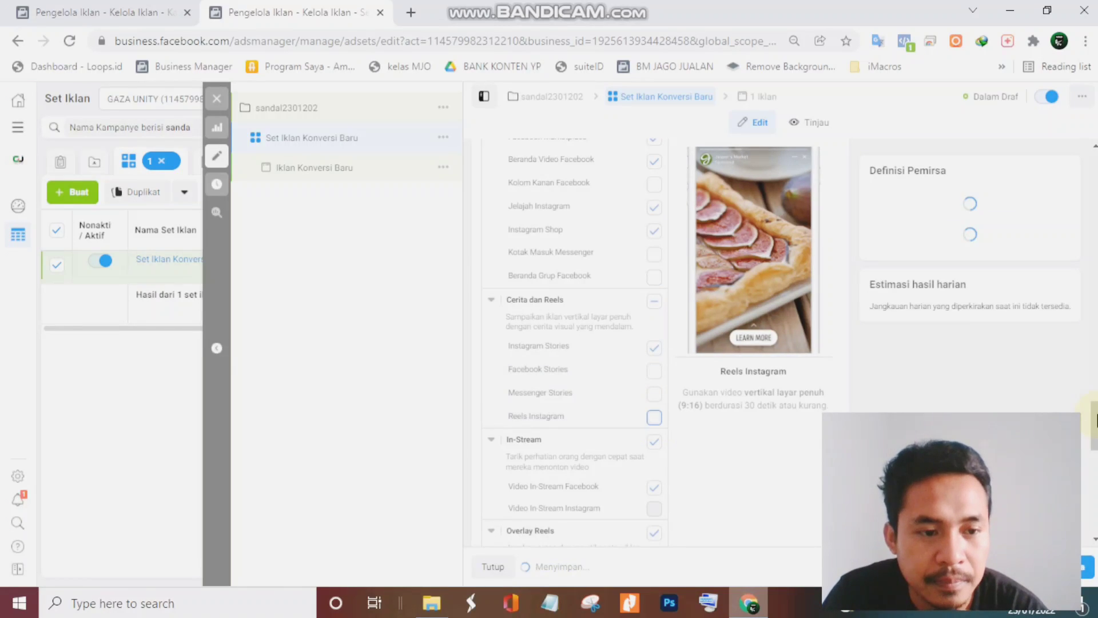
# Exclude the In-Stream and Overlay Reels placement groups and continue to the ad settings.
pyautogui.scroll(-4, 611, 224)
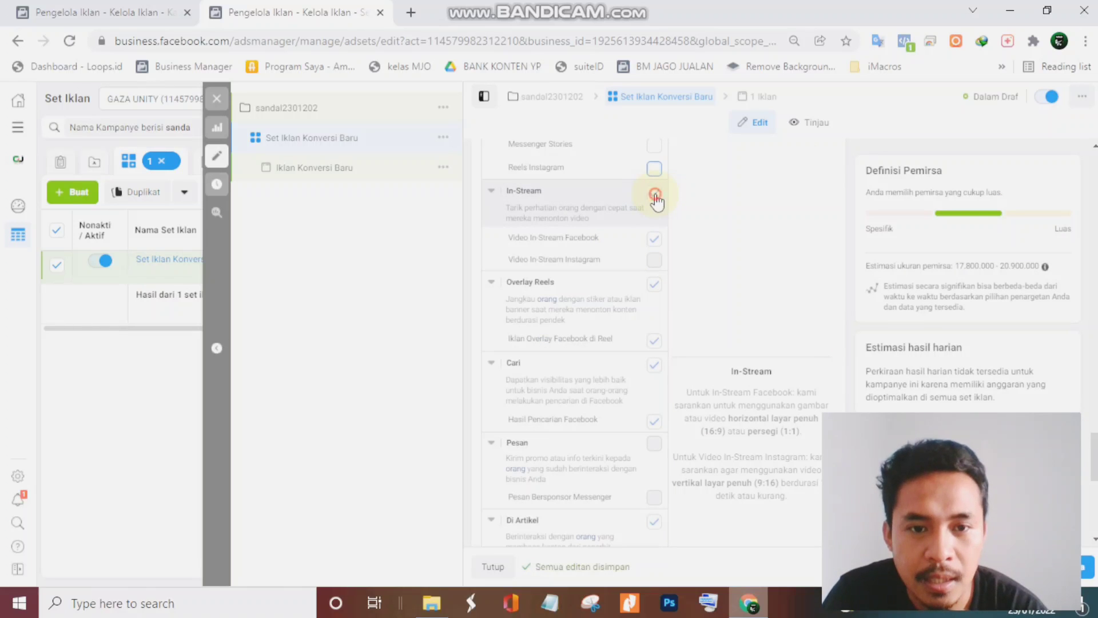
pyautogui.click(655, 286)
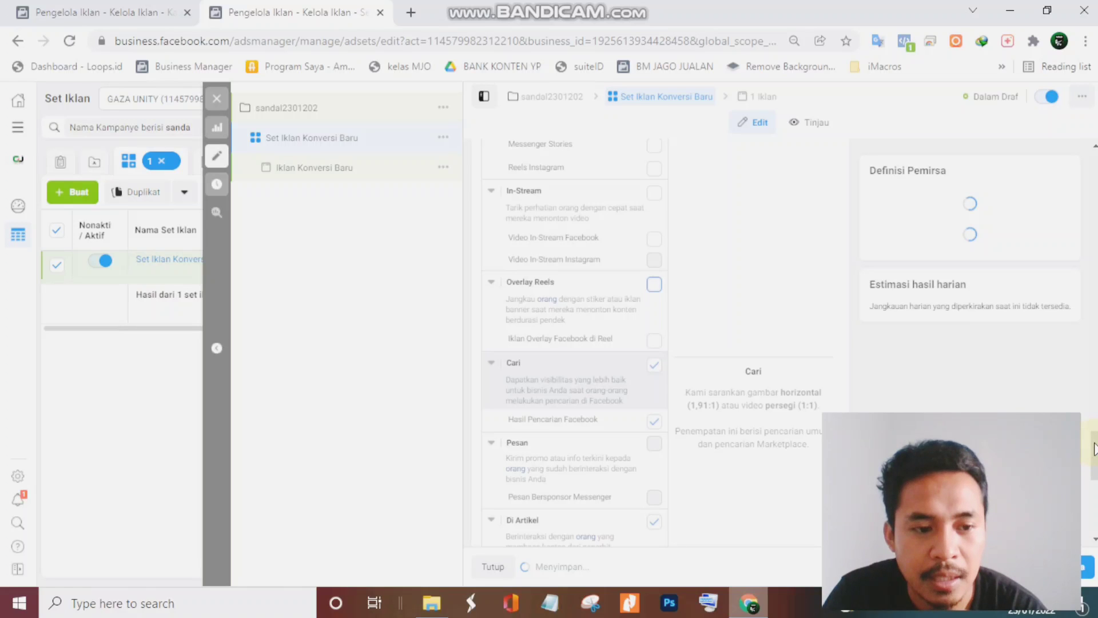
pyautogui.moveTo(1095, 450); pyautogui.dragTo(1096, 518)
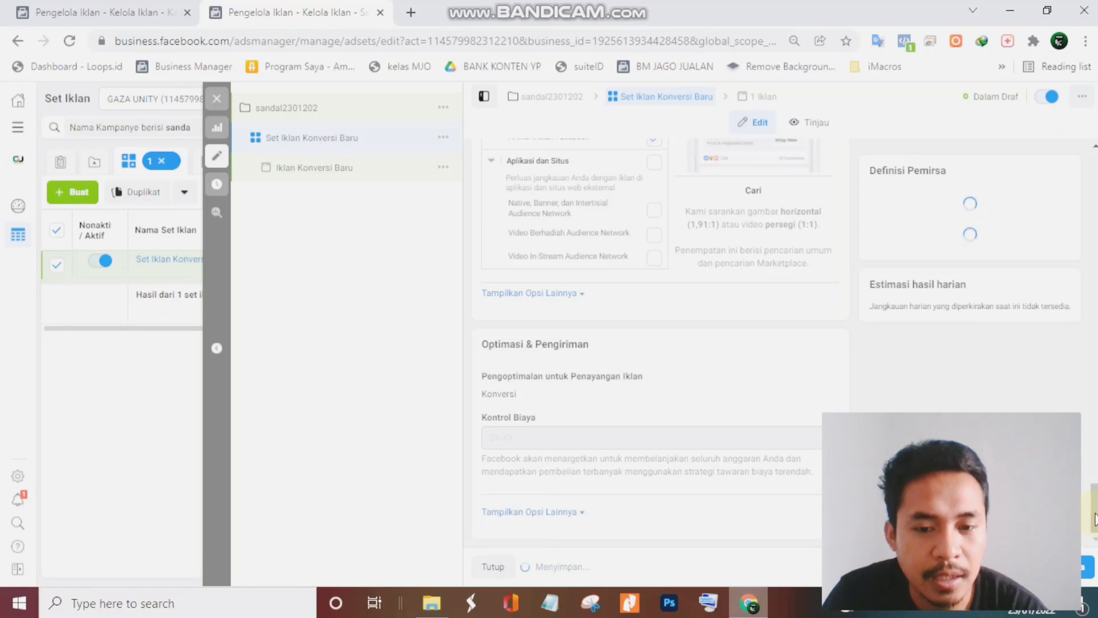
pyautogui.click(1087, 572)
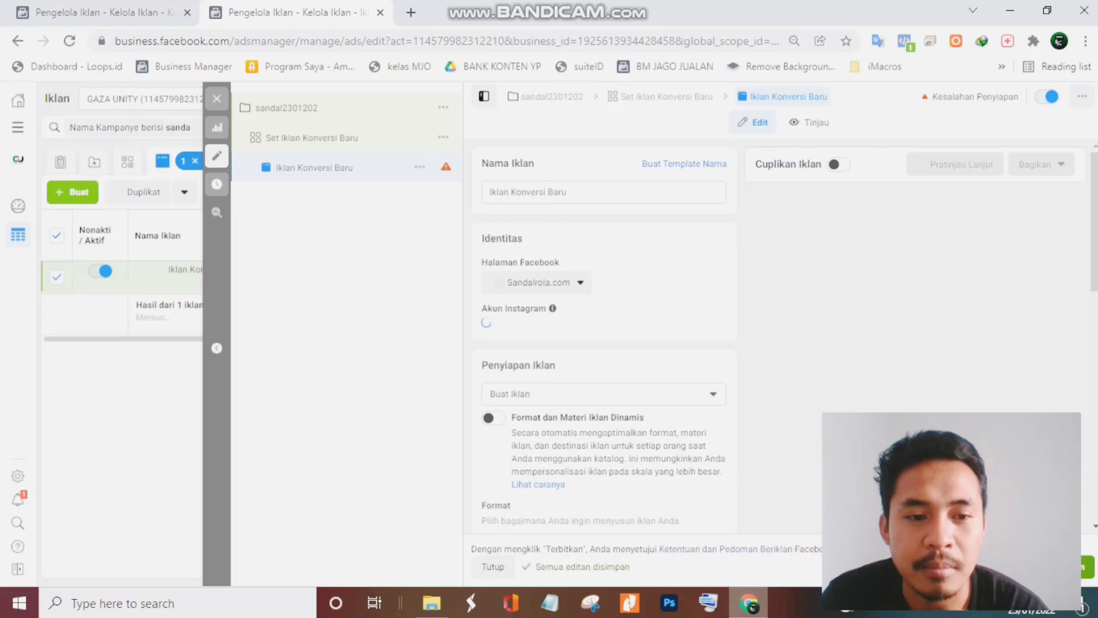
# Rename the ad as 1 and choose sandalrola as its Instagram account.
pyautogui.click(566, 192)
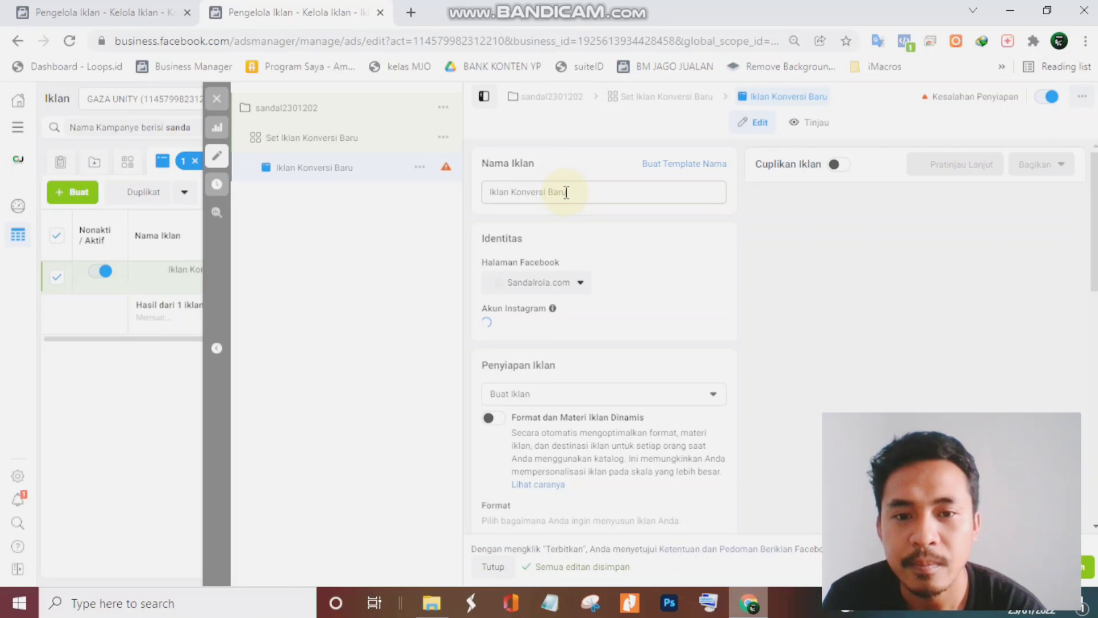
pyautogui.click(566, 192)
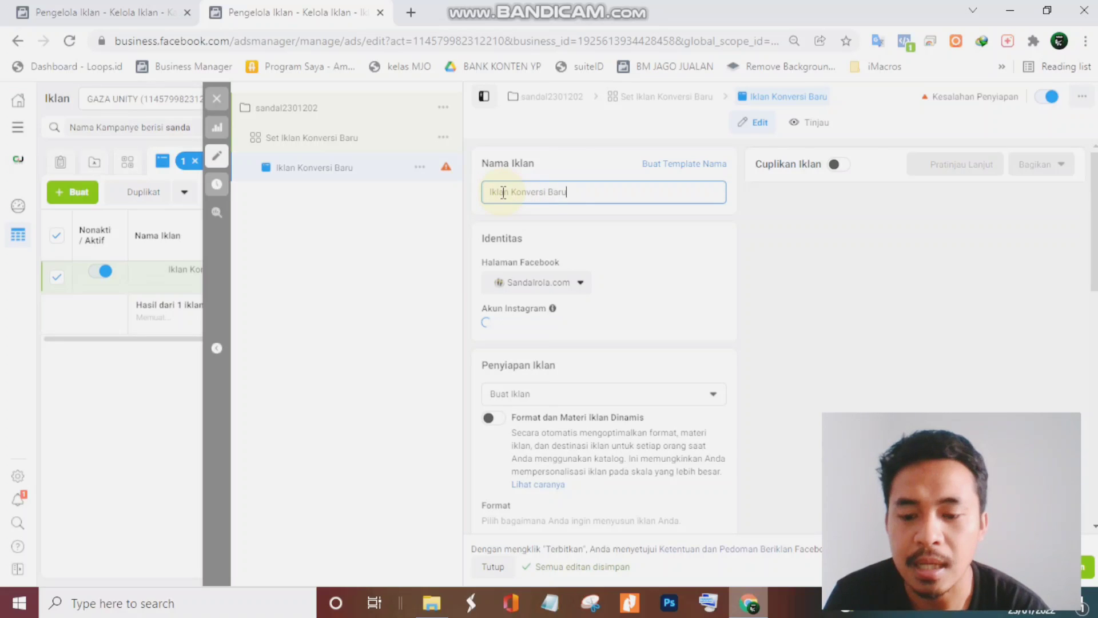
pyautogui.tripleClick(504, 192)
pyautogui.write('1')
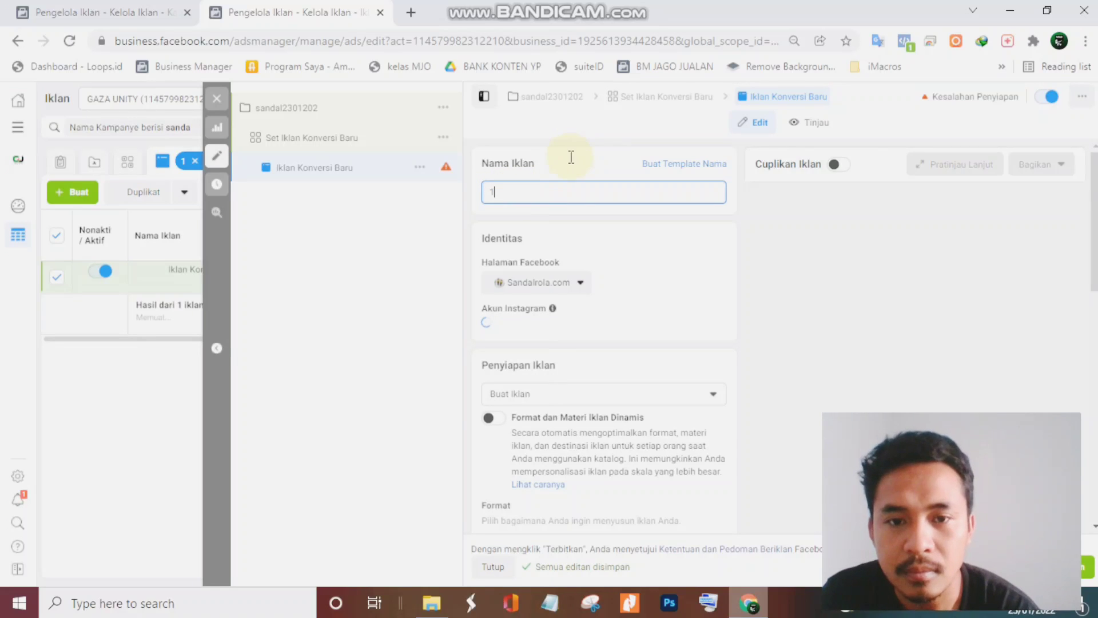
pyautogui.click(570, 157)
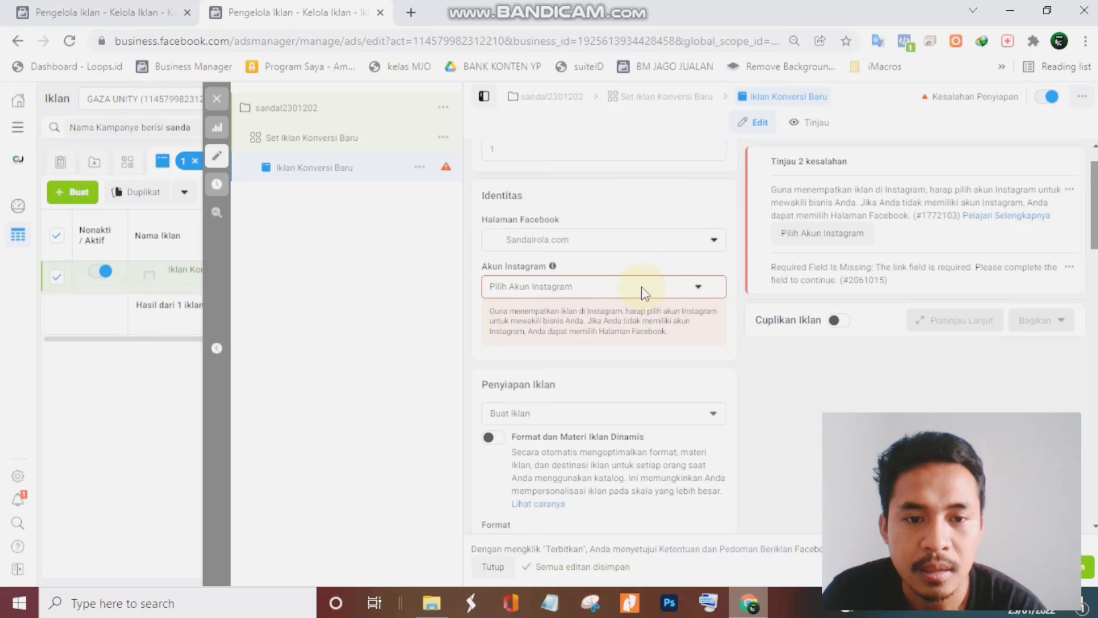
pyautogui.click(584, 274)
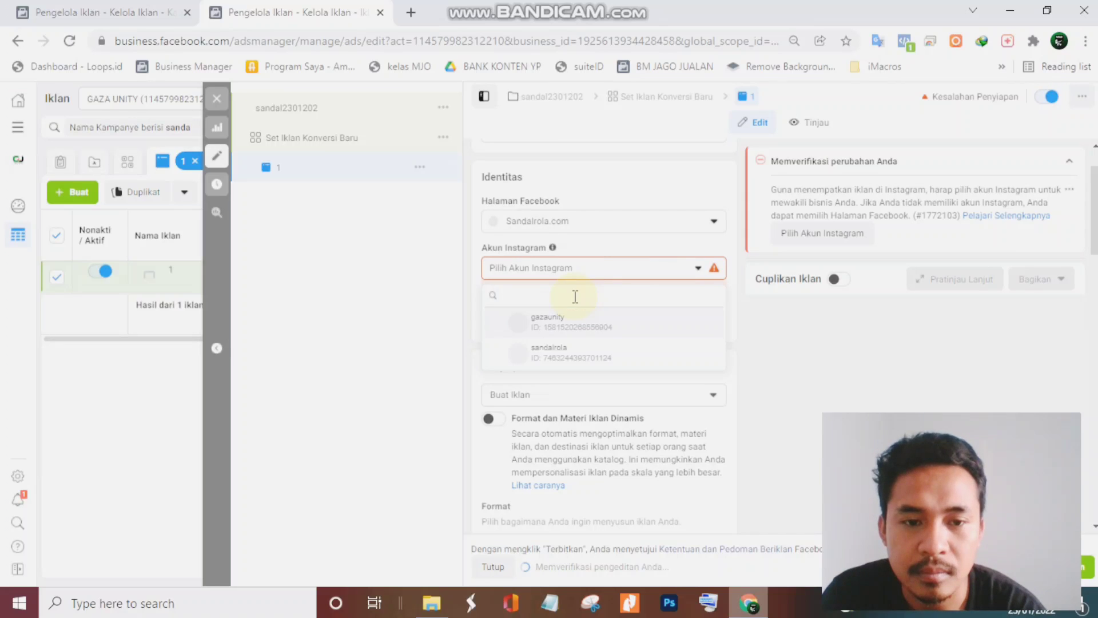
pyautogui.click(563, 358)
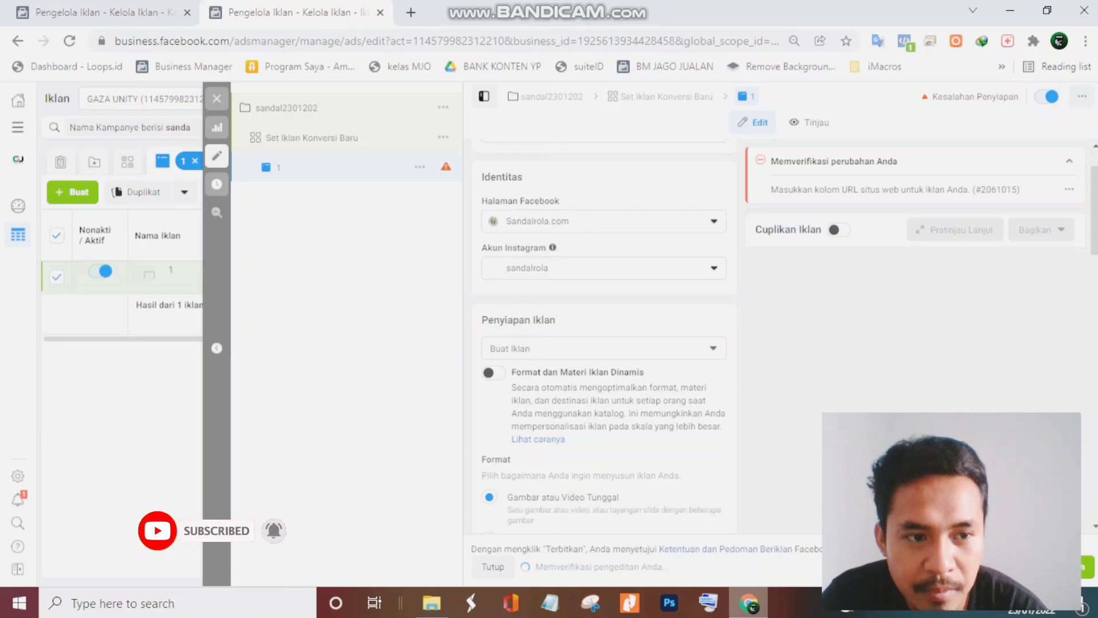
# Set up the ad with Gunakan postingan yang ada, using the 21 Jan 2022 Facebook post starting "Saatnya jadi pusat perhatian".
pyautogui.moveTo(1094, 211); pyautogui.dragTo(1095, 231)
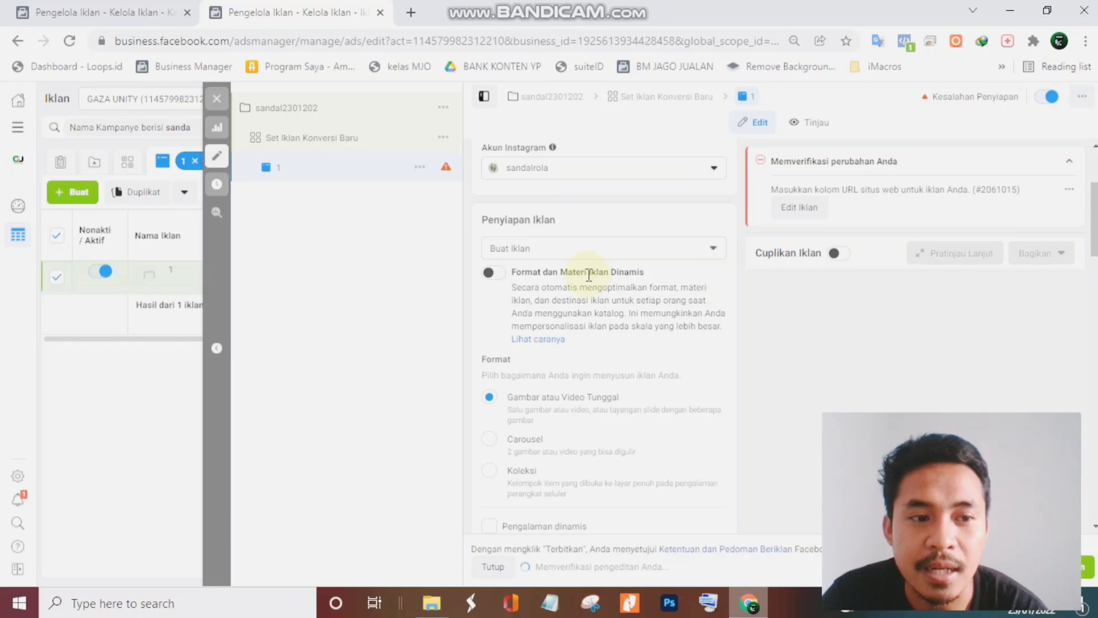
pyautogui.click(536, 249)
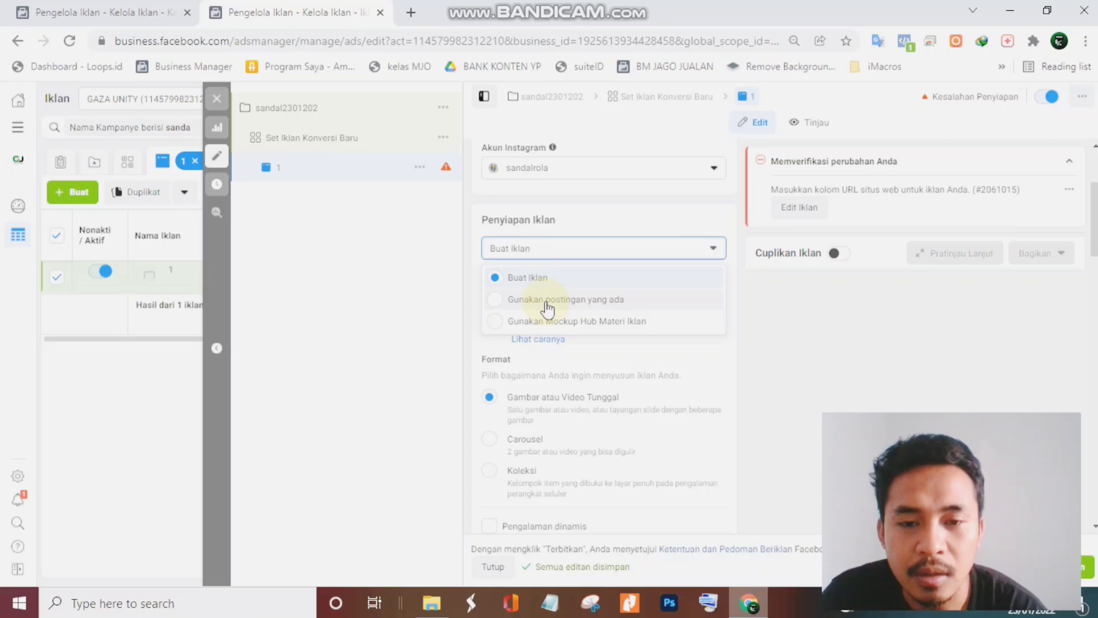
pyautogui.click(471, 252)
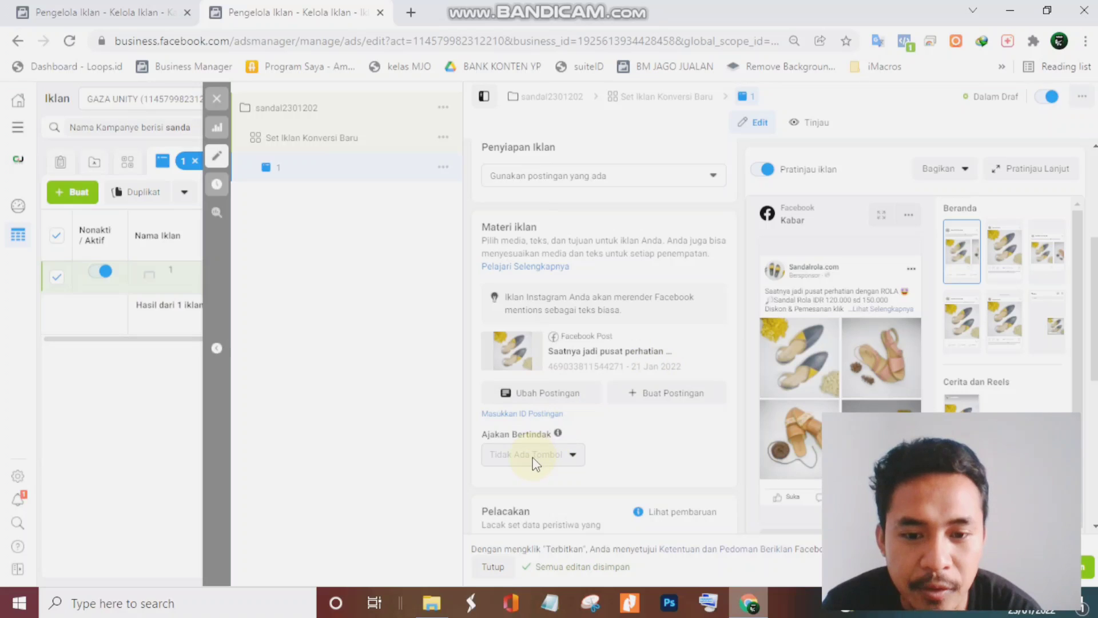
# Review the ad's call-to-action option and its tracking settings.
pyautogui.moveTo(535, 464)
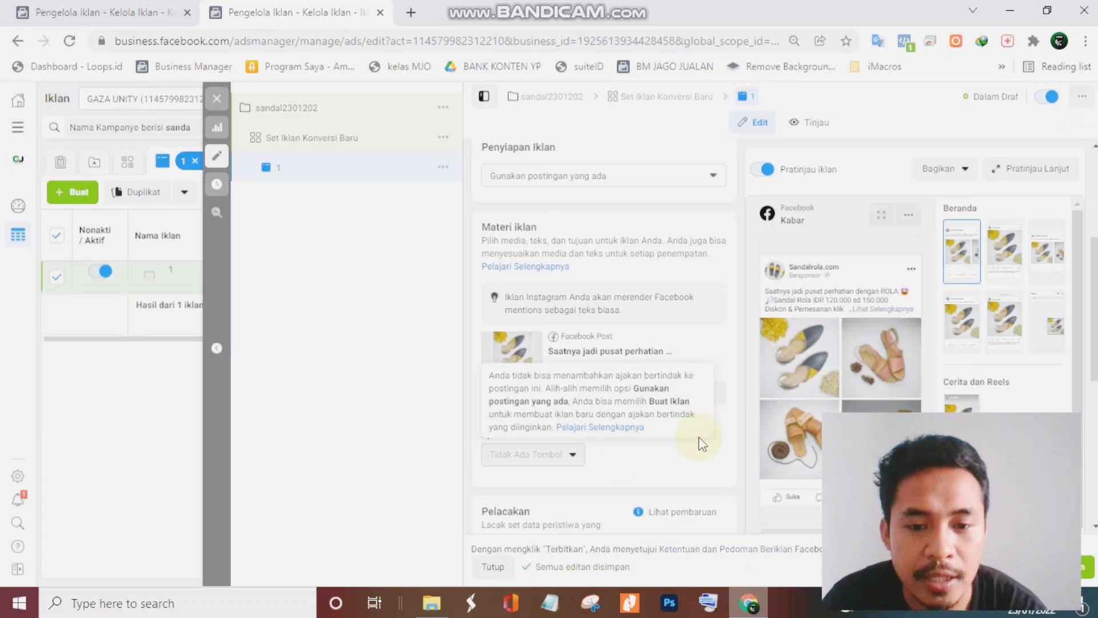
pyautogui.scroll(-1, 1093, 343)
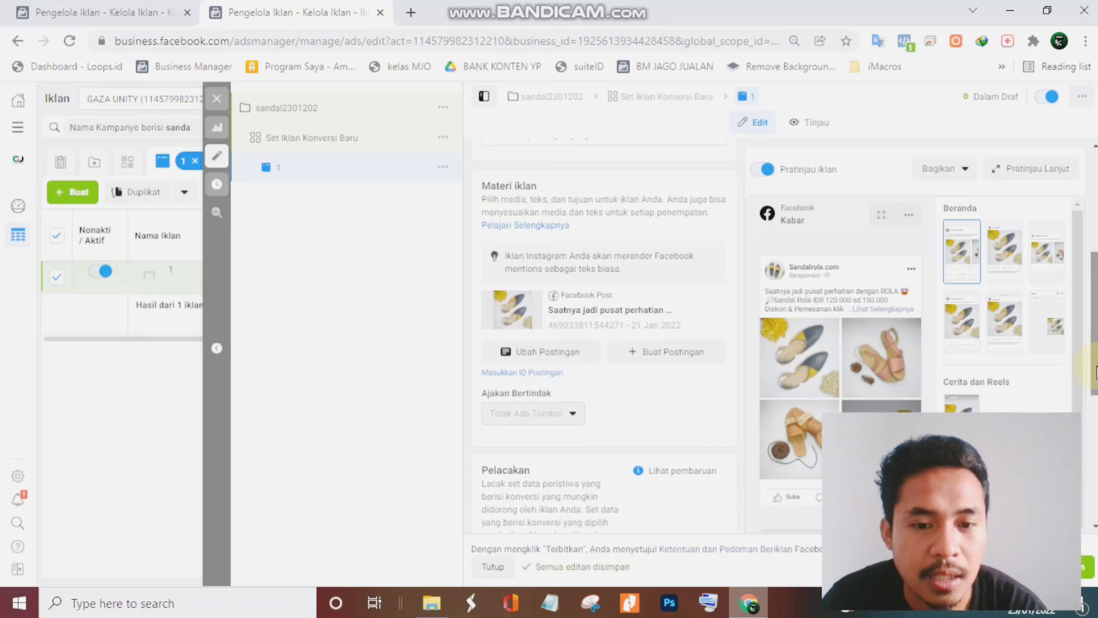
pyautogui.moveTo(1096, 372); pyautogui.dragTo(1095, 472)
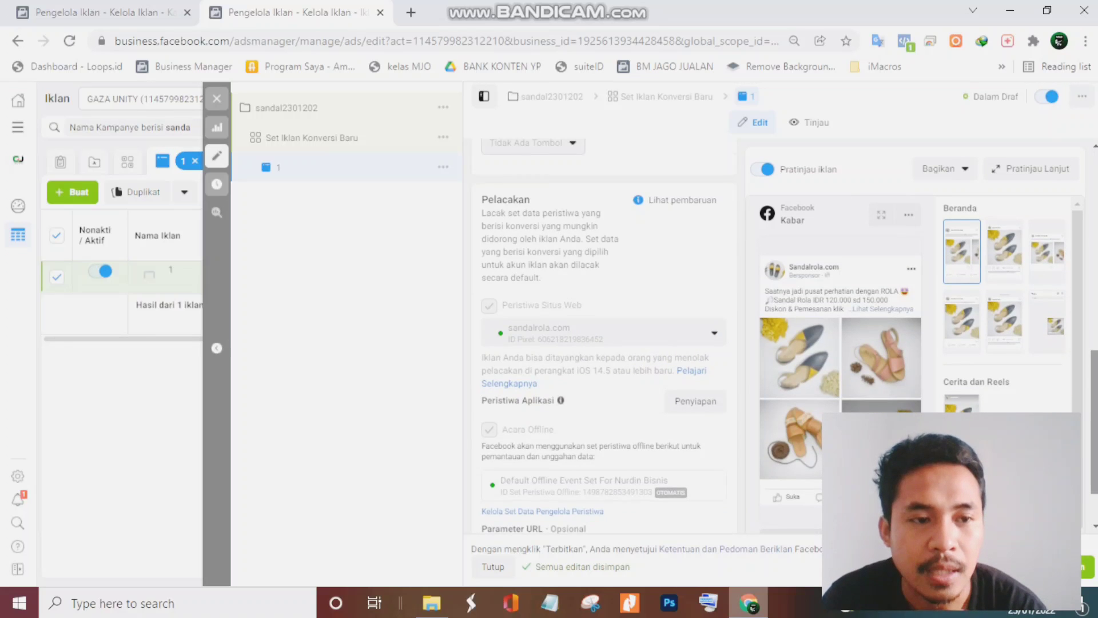
pyautogui.scroll(10, 603, 343)
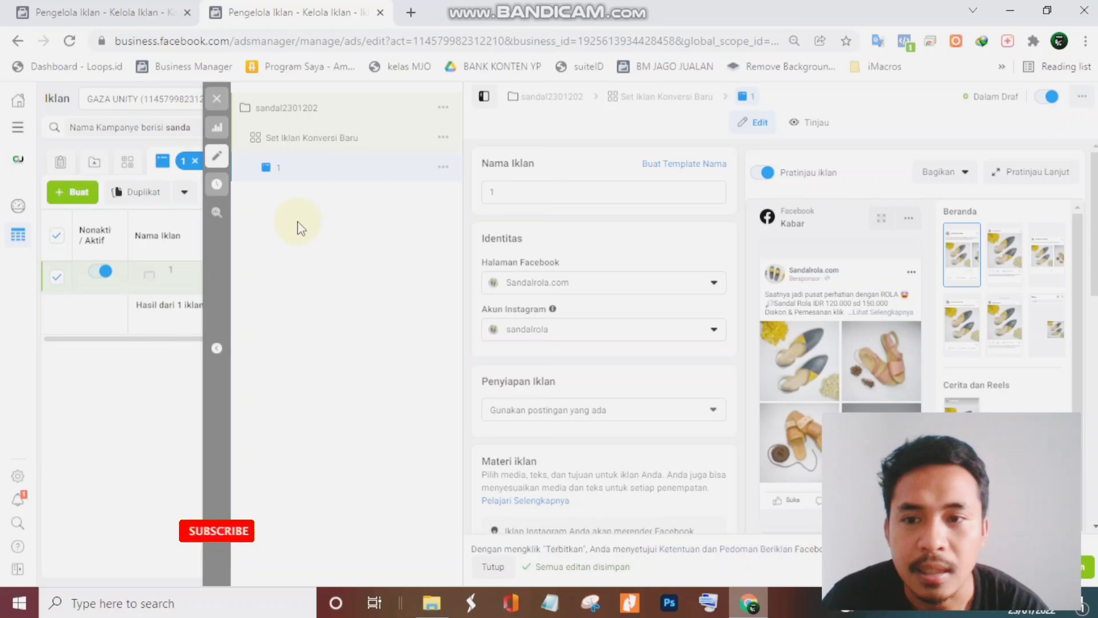
# Deactivate ad 1, publish the drafts and close the editor.
pyautogui.click(99, 278)
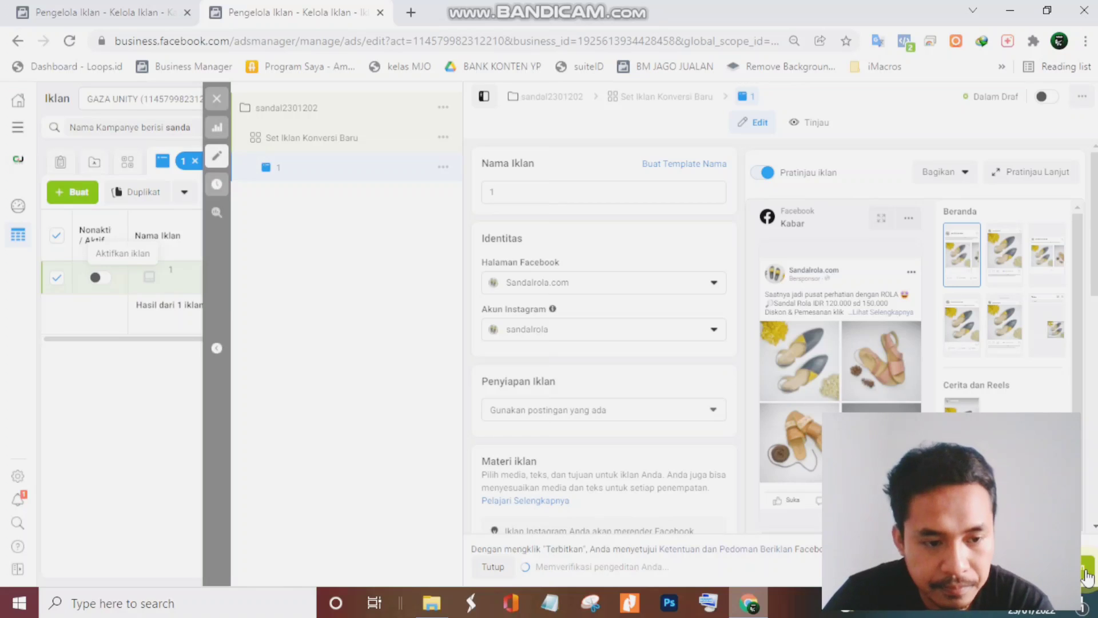
pyautogui.click(1085, 571)
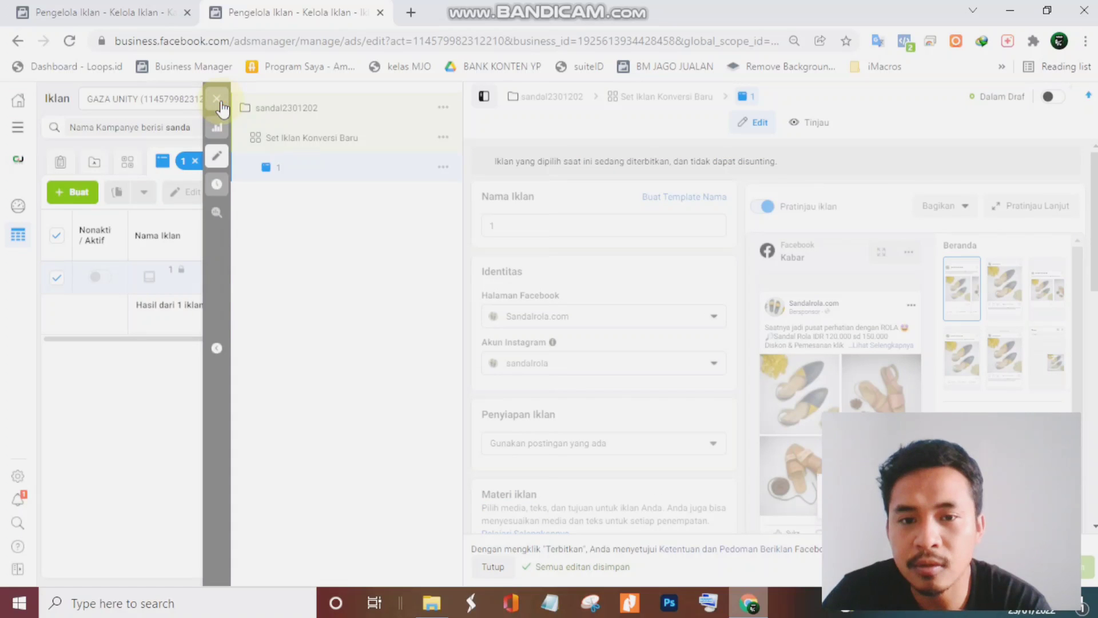
pyautogui.click(221, 106)
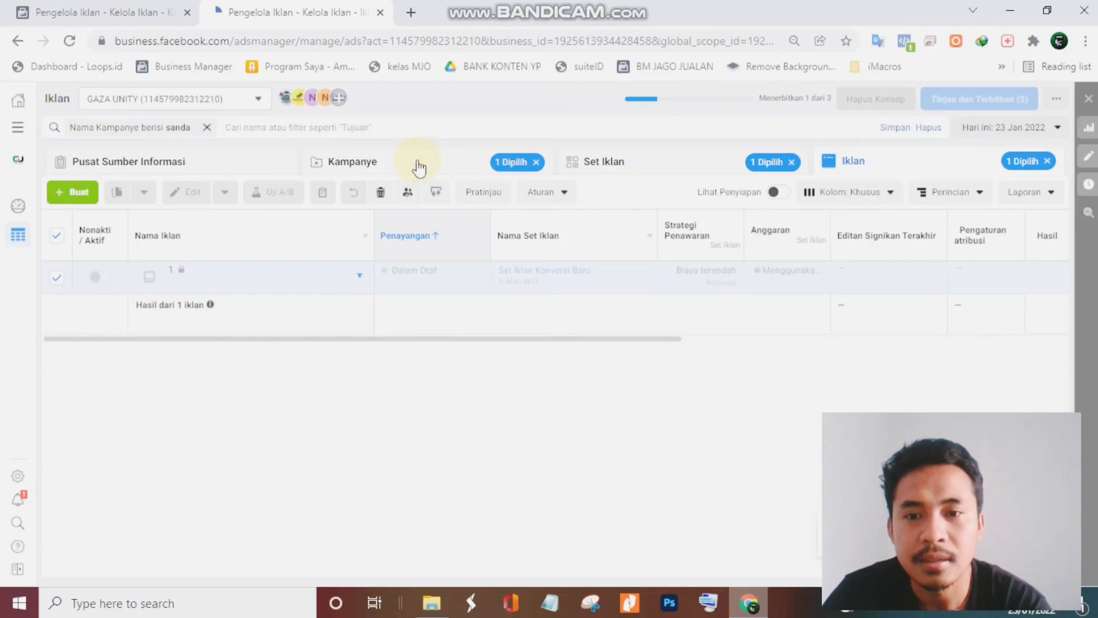
# Deactivate the campaign sandal2301202 in the campaign list.
pyautogui.click(420, 163)
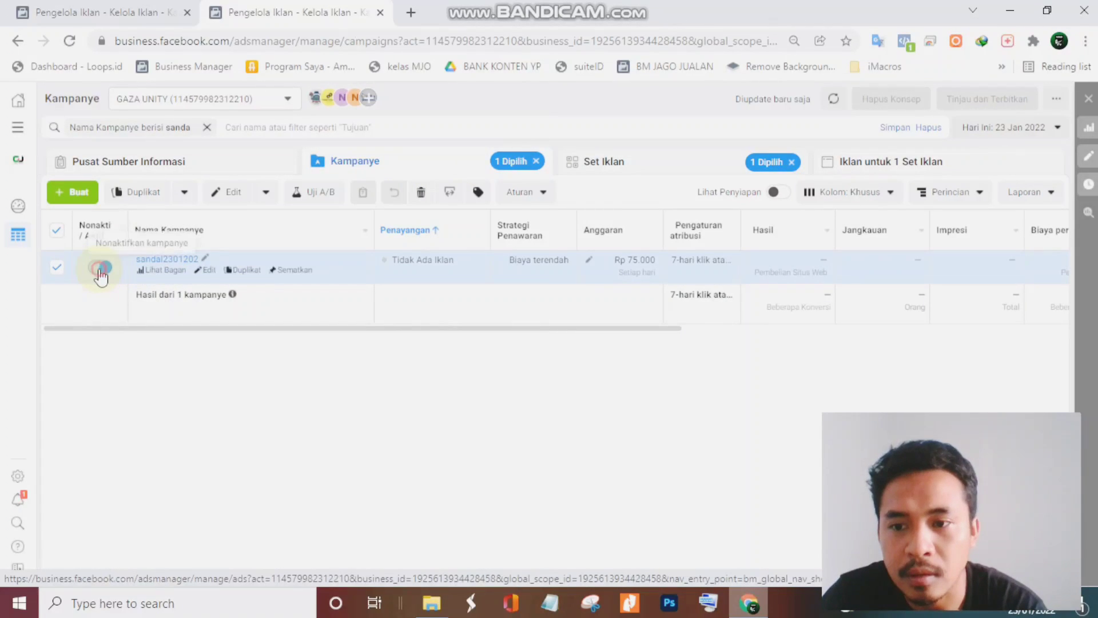
pyautogui.click(101, 267)
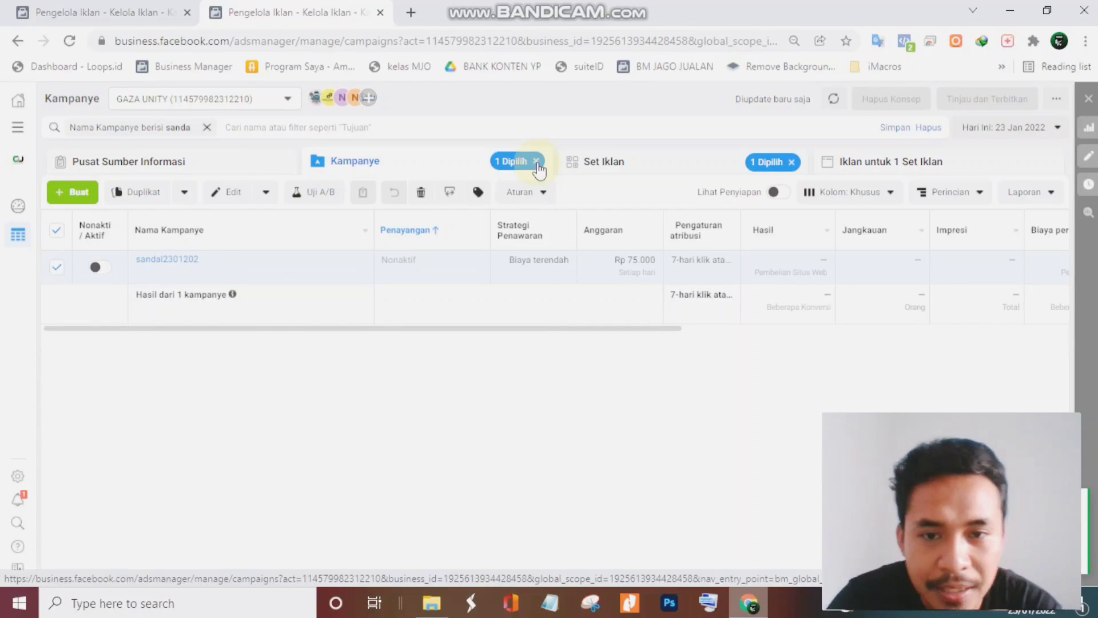
# Duplicate ad 1 into two copies within the existing campaign sandal2301202 and ad set Set Iklan Konversi Baru, then close the editor.
pyautogui.click(857, 167)
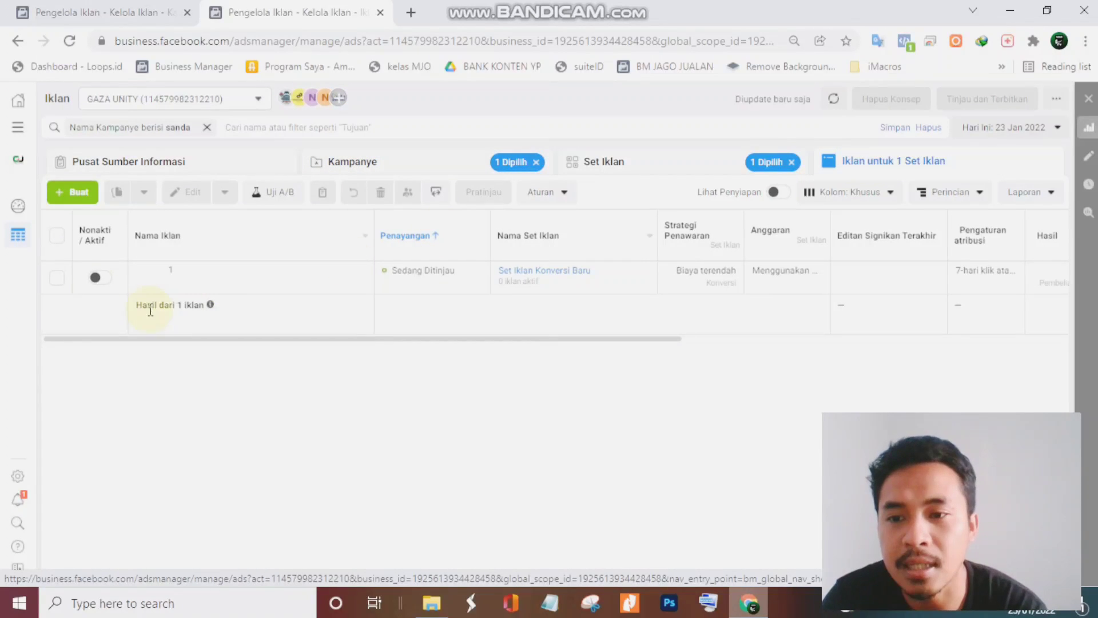
pyautogui.click(56, 278)
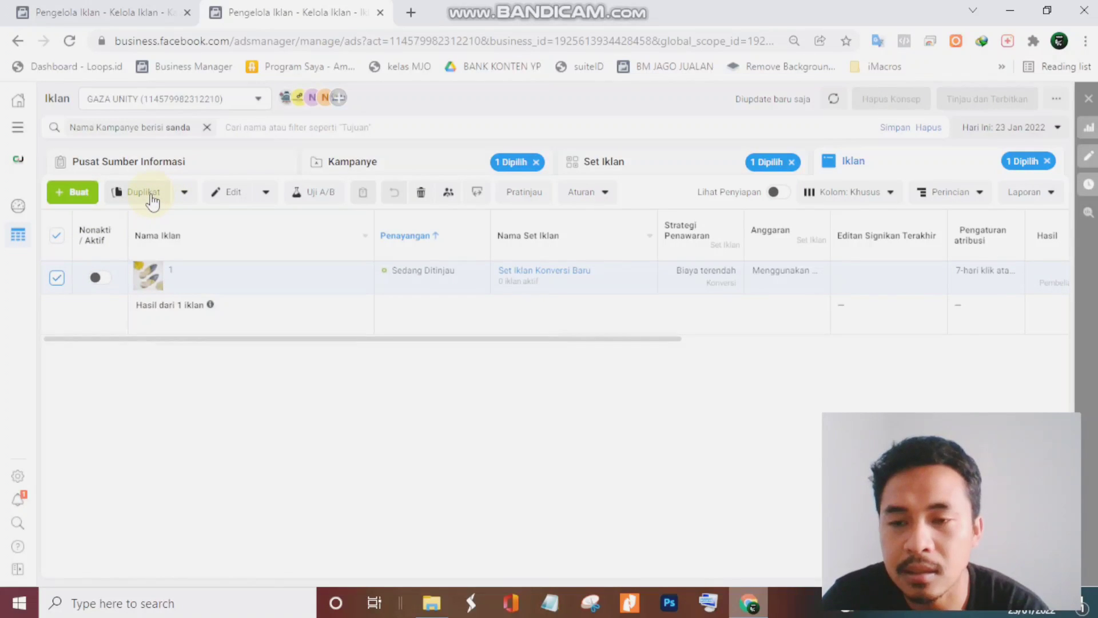
pyautogui.click(150, 195)
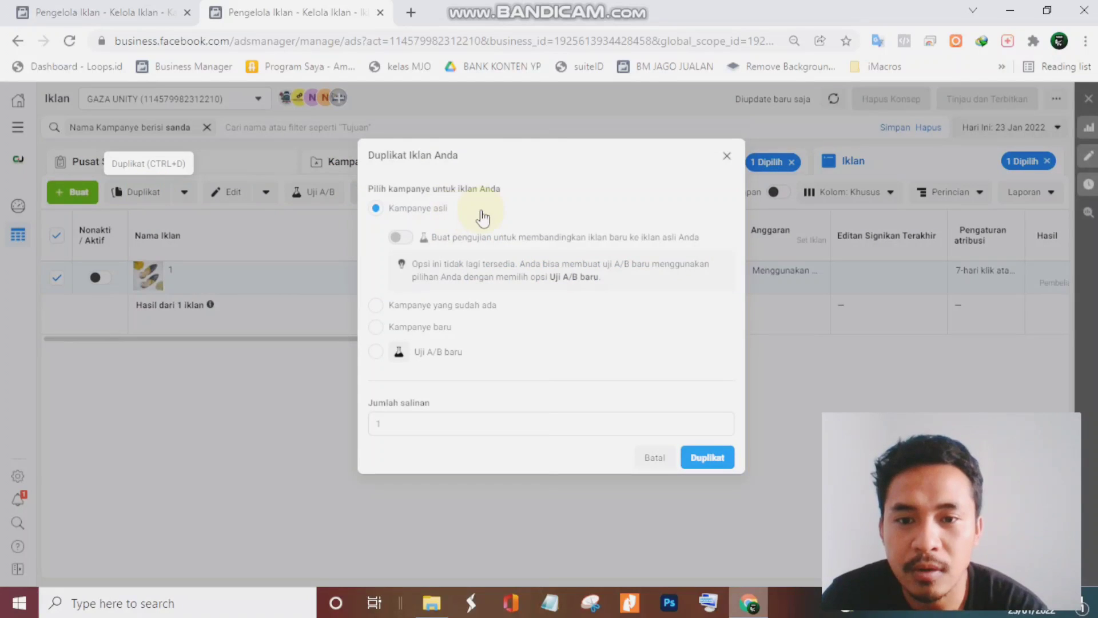
pyautogui.click(461, 308)
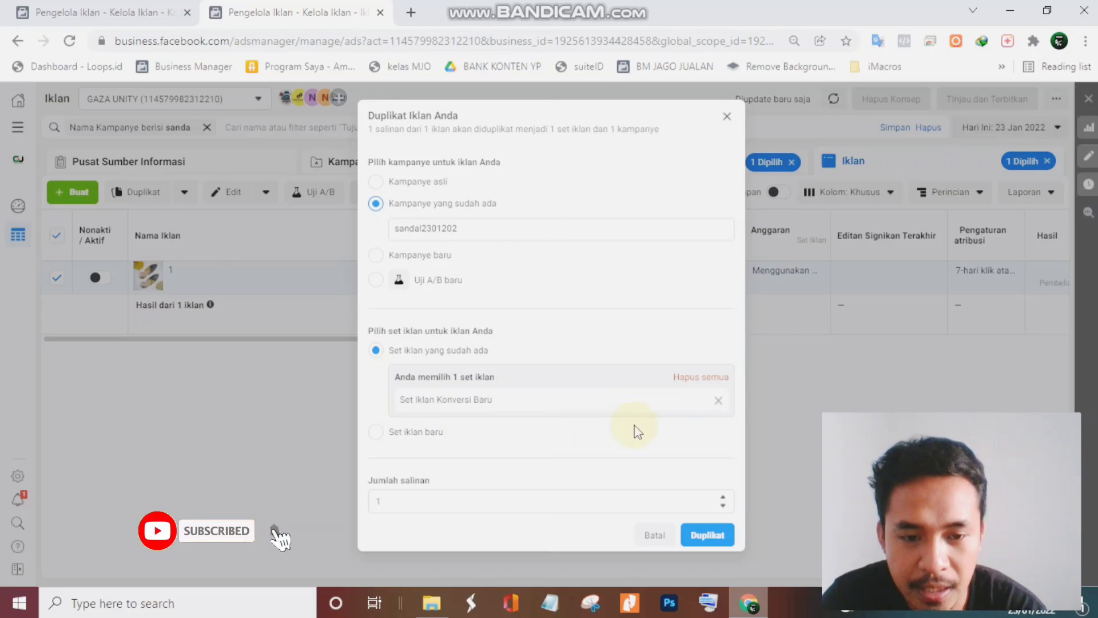
pyautogui.click(725, 498)
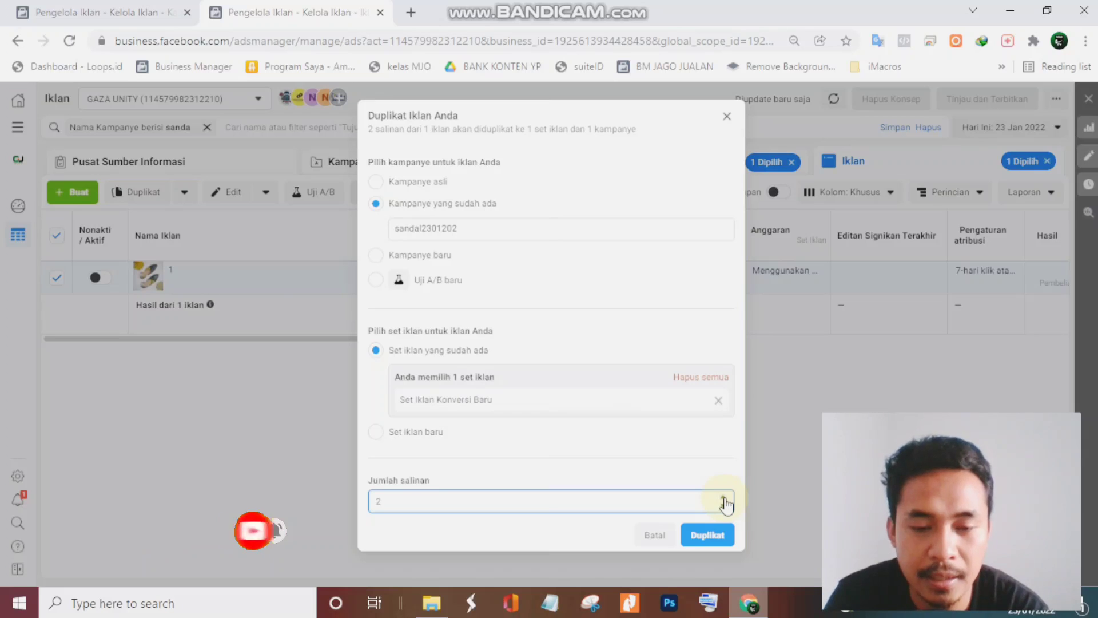
pyautogui.click(702, 538)
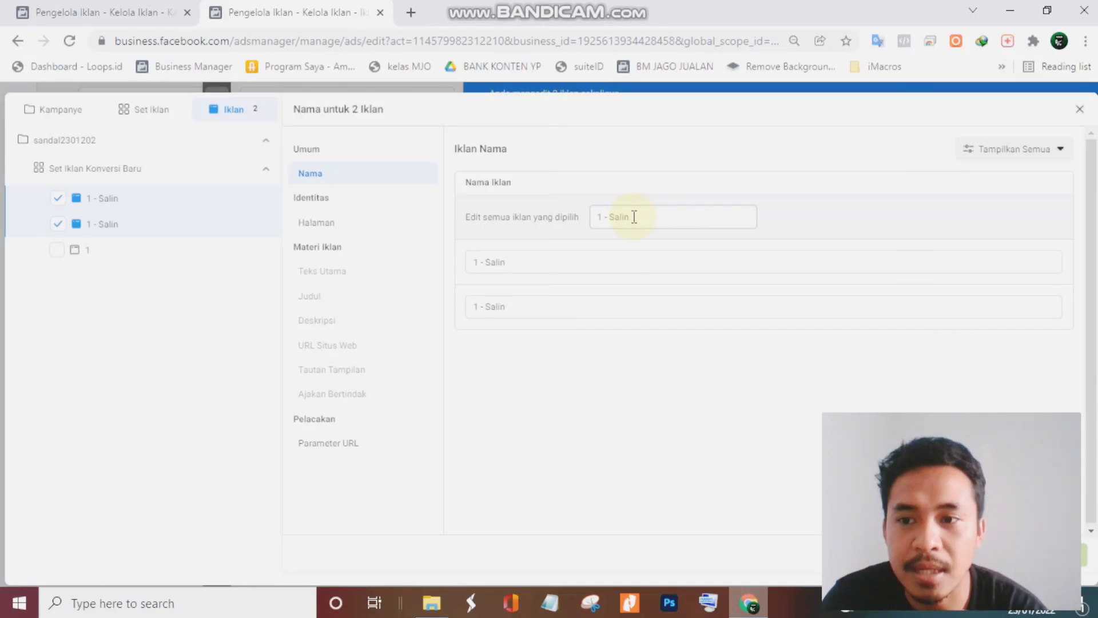
pyautogui.click(1080, 108)
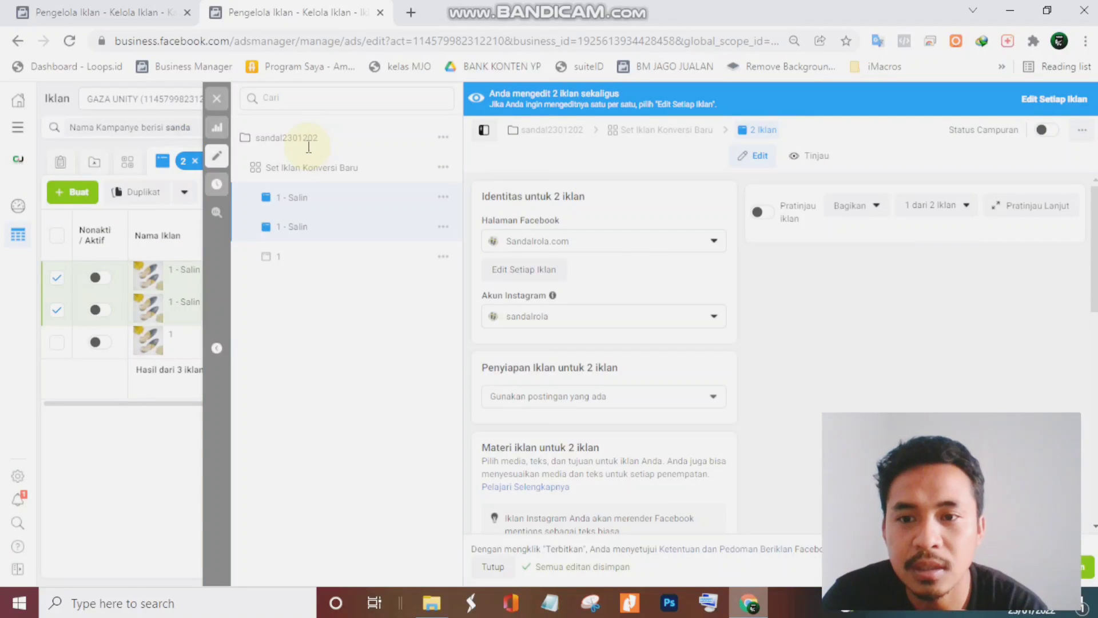
pyautogui.click(216, 108)
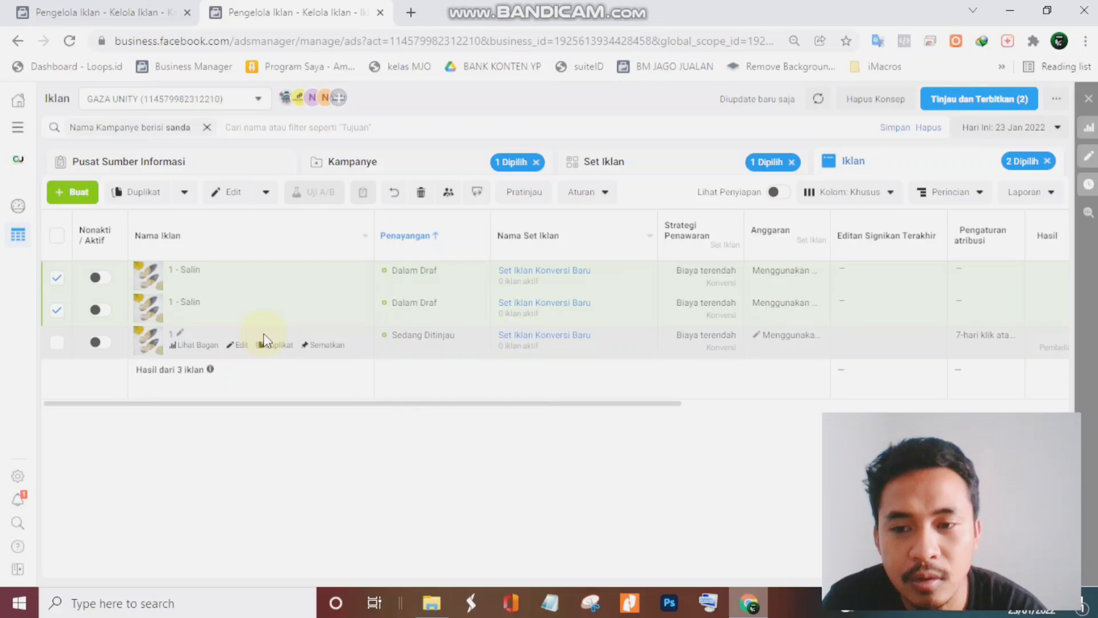
# Publish the two draft ad copies named 1 - Salin and clear the ad selection.
pyautogui.click(940, 106)
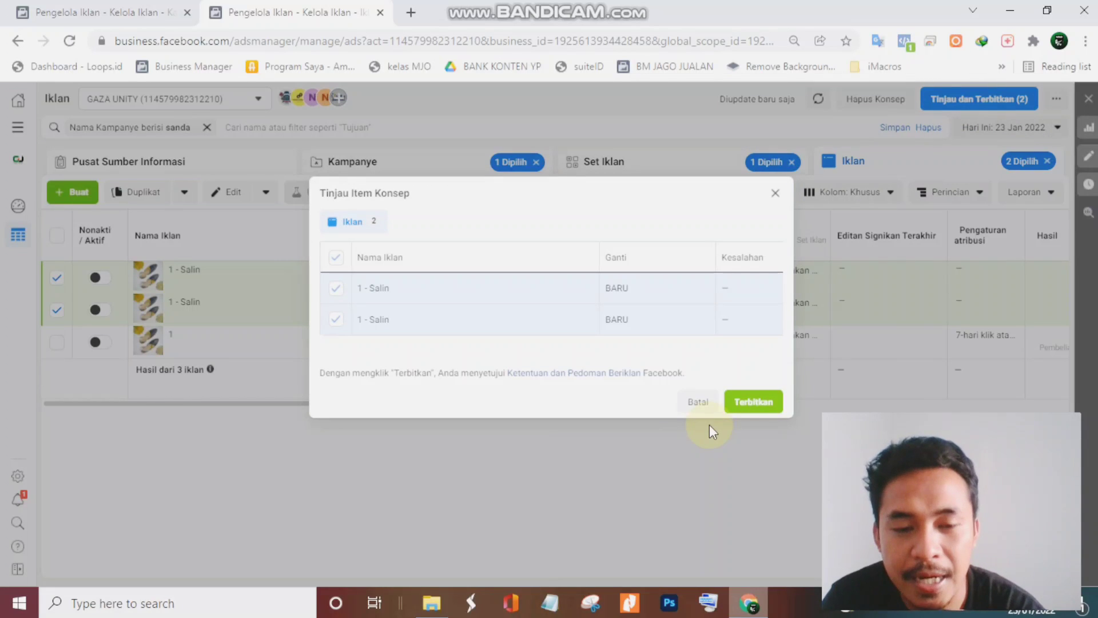
pyautogui.click(748, 403)
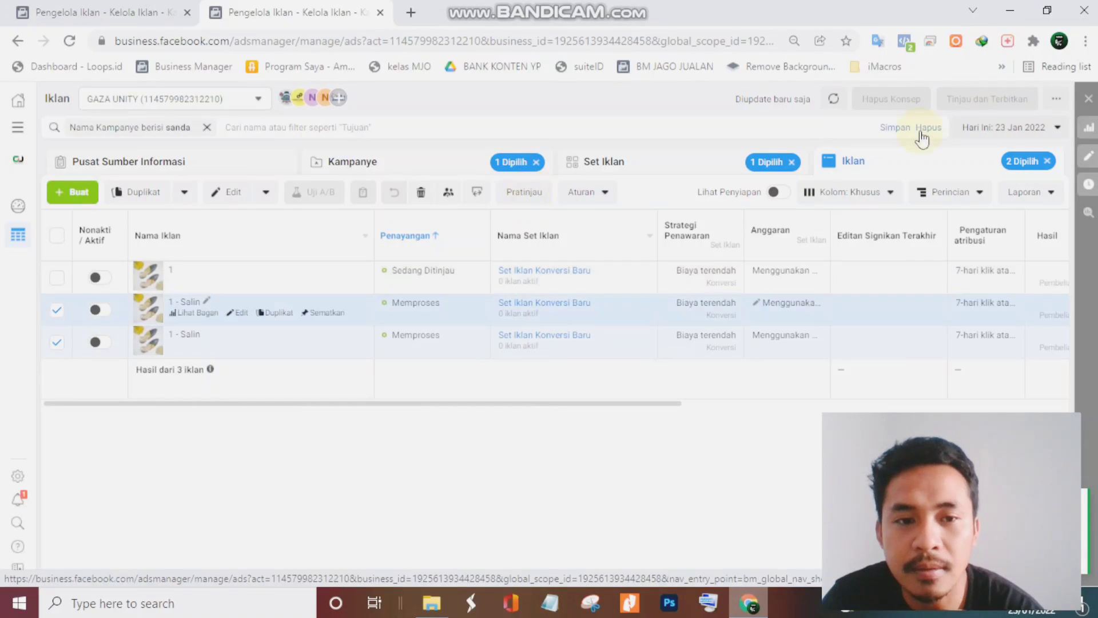
pyautogui.click(1048, 163)
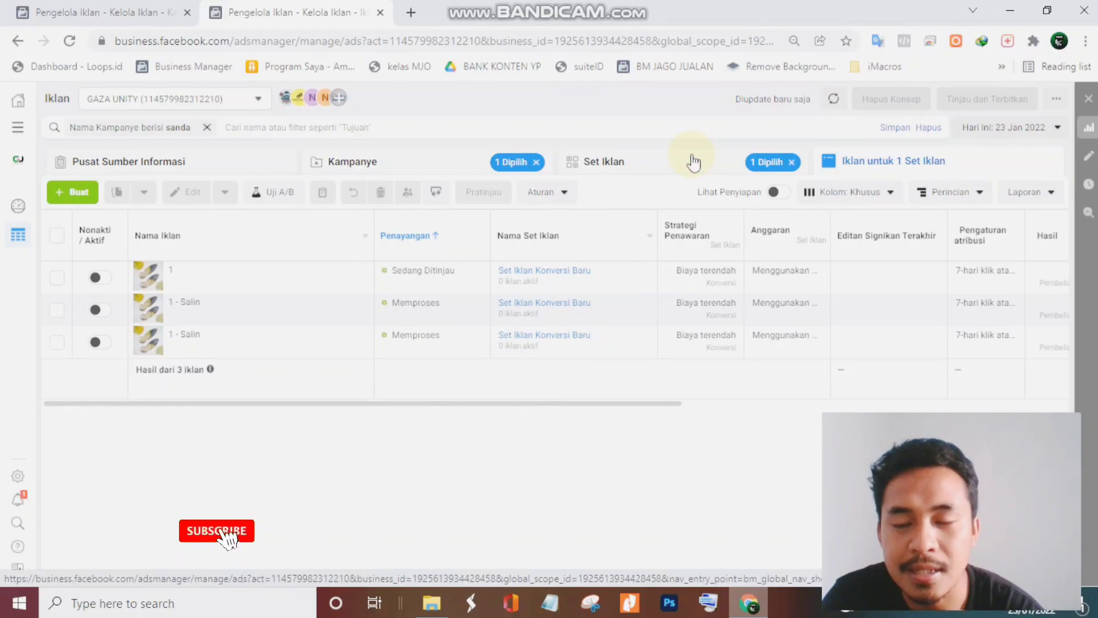
# Rename the ad set Set Iklan Konversi Baru as anak and publish the change.
pyautogui.click(642, 165)
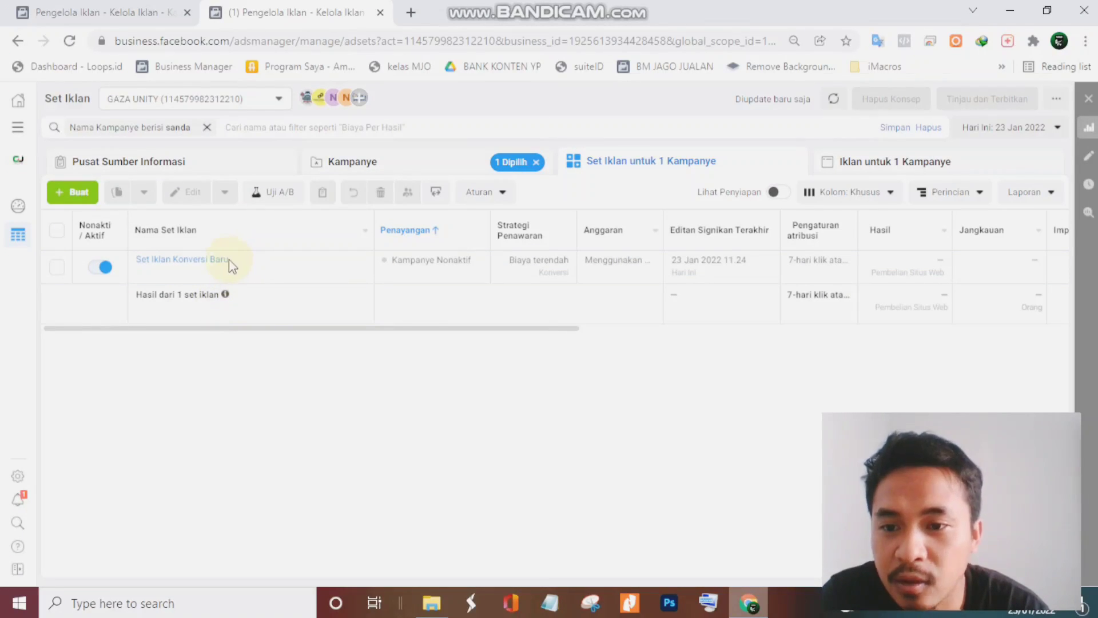
pyautogui.moveTo(229, 261)
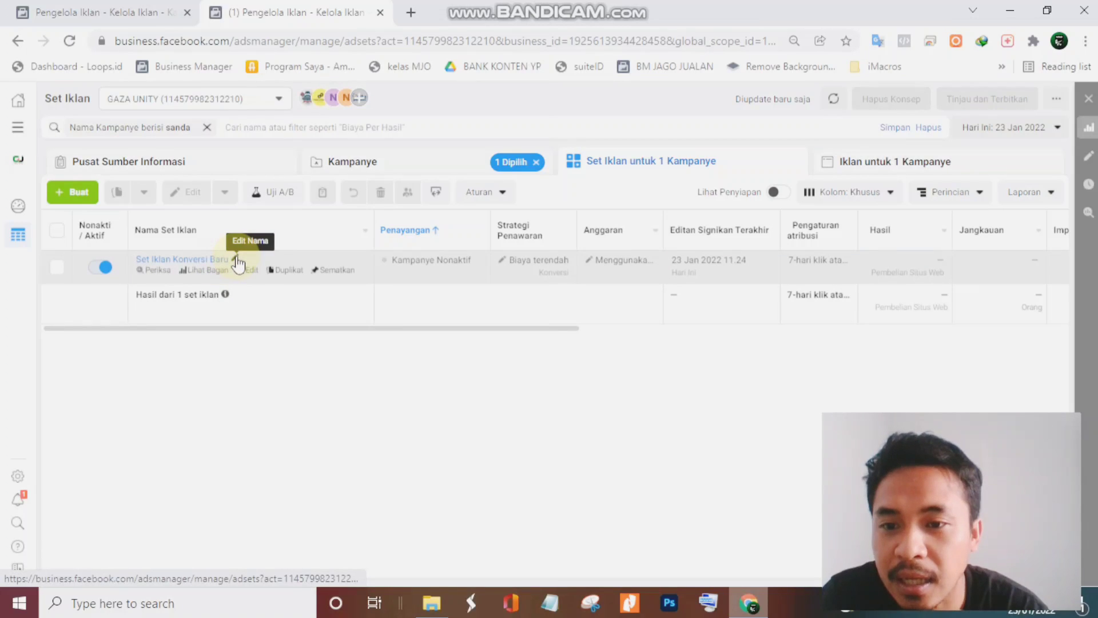
pyautogui.click(237, 261)
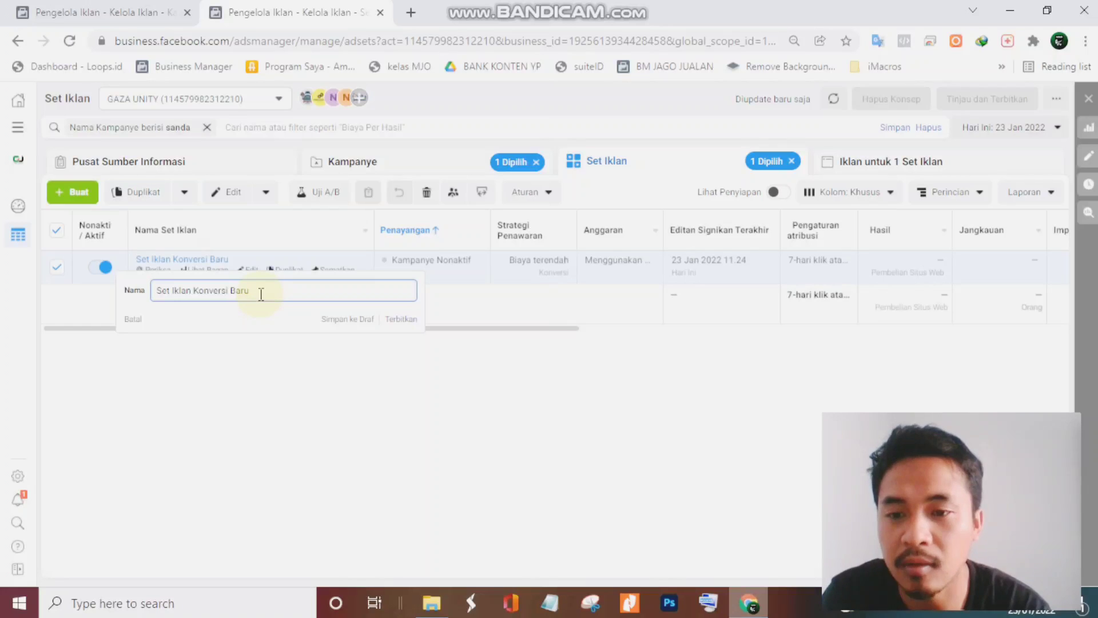
pyautogui.hotkey('ctrl', 'a')
pyautogui.write('ana')
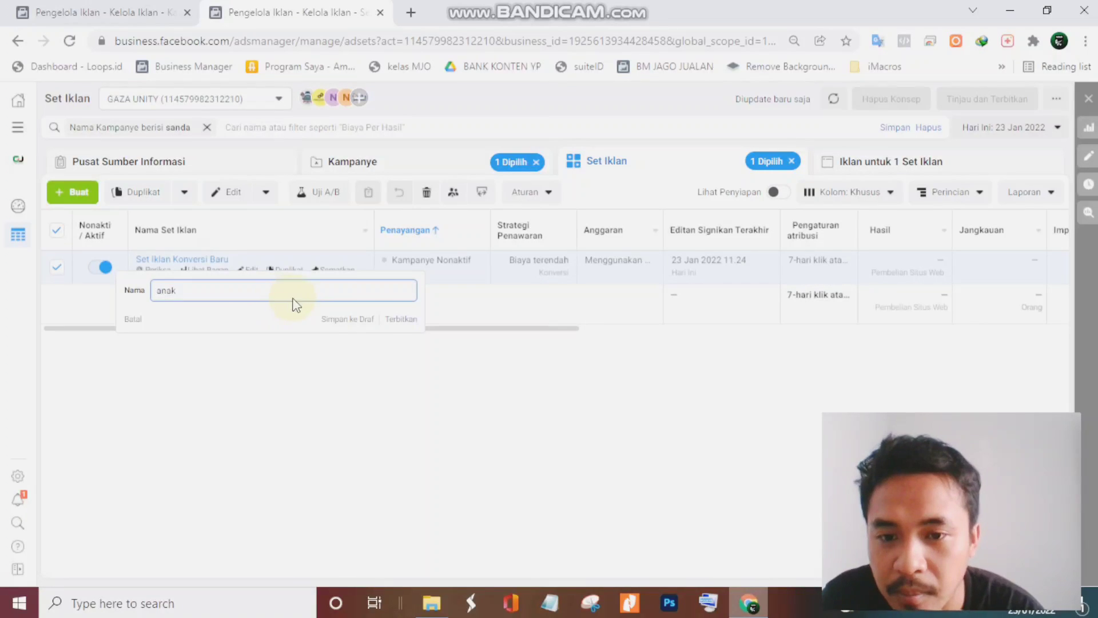
pyautogui.click(396, 322)
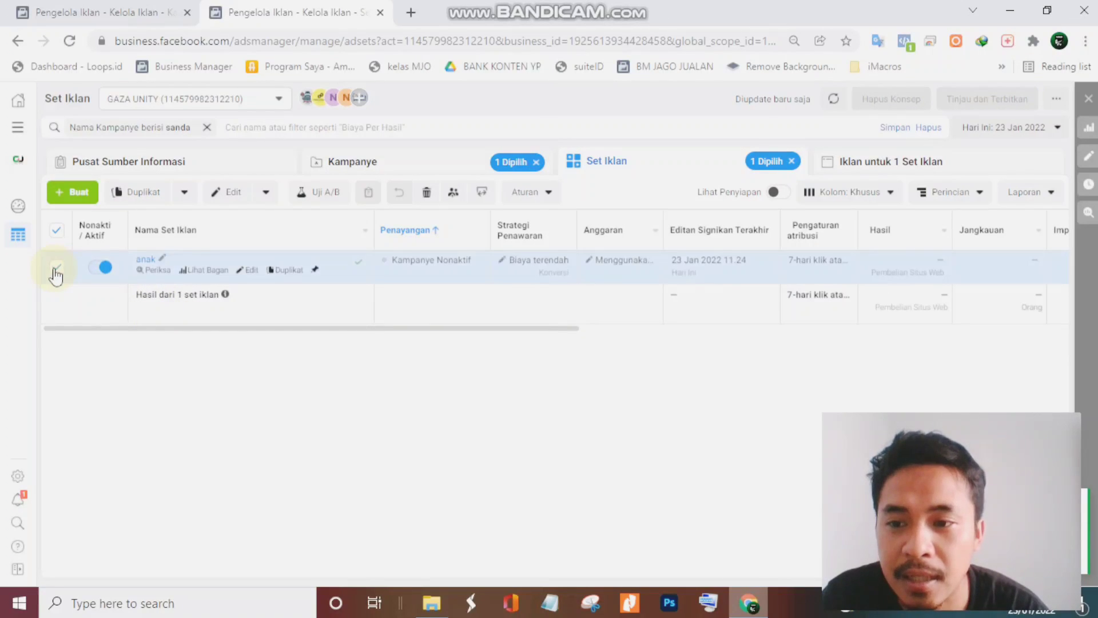
# Duplicate the ad set anak into four copies within the existing campaign sandal2301202 and close the editor.
pyautogui.click(150, 195)
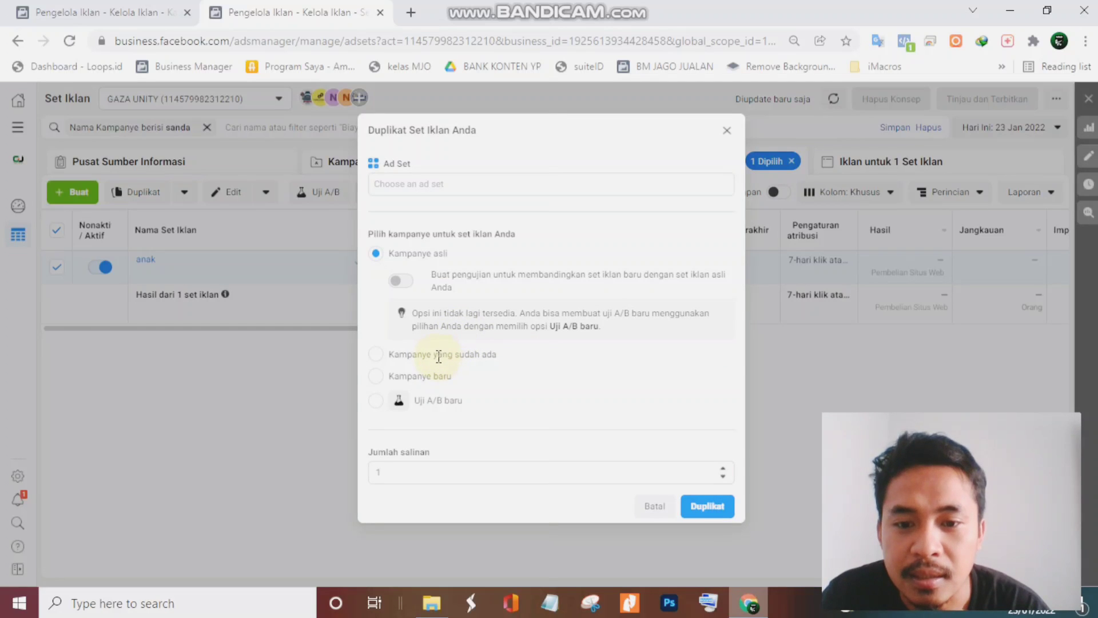
pyautogui.click(430, 355)
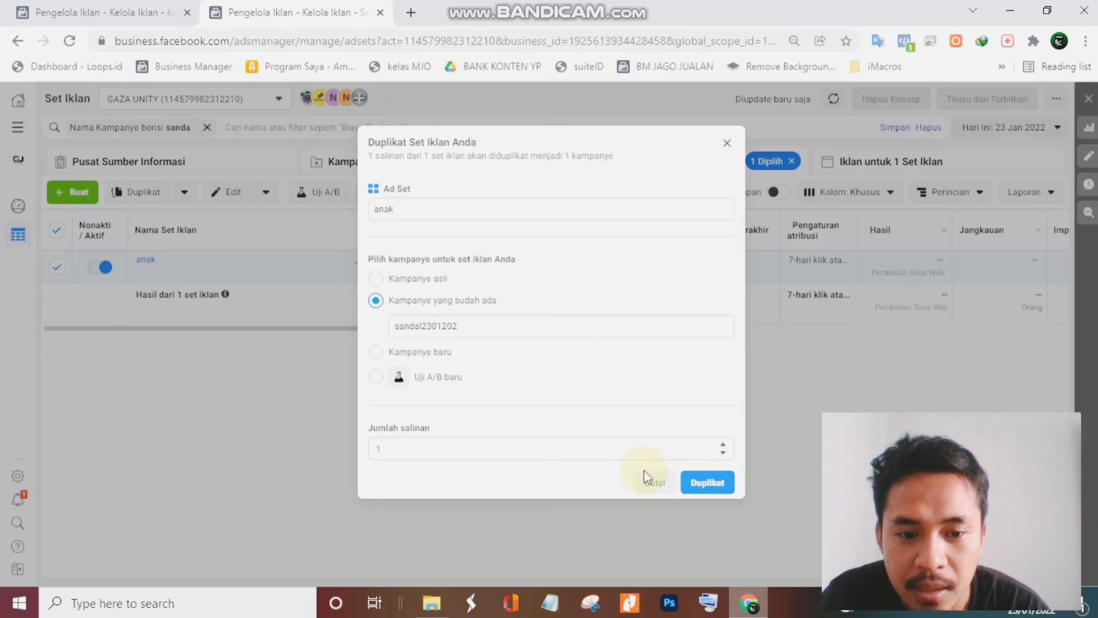
pyautogui.click(723, 445)
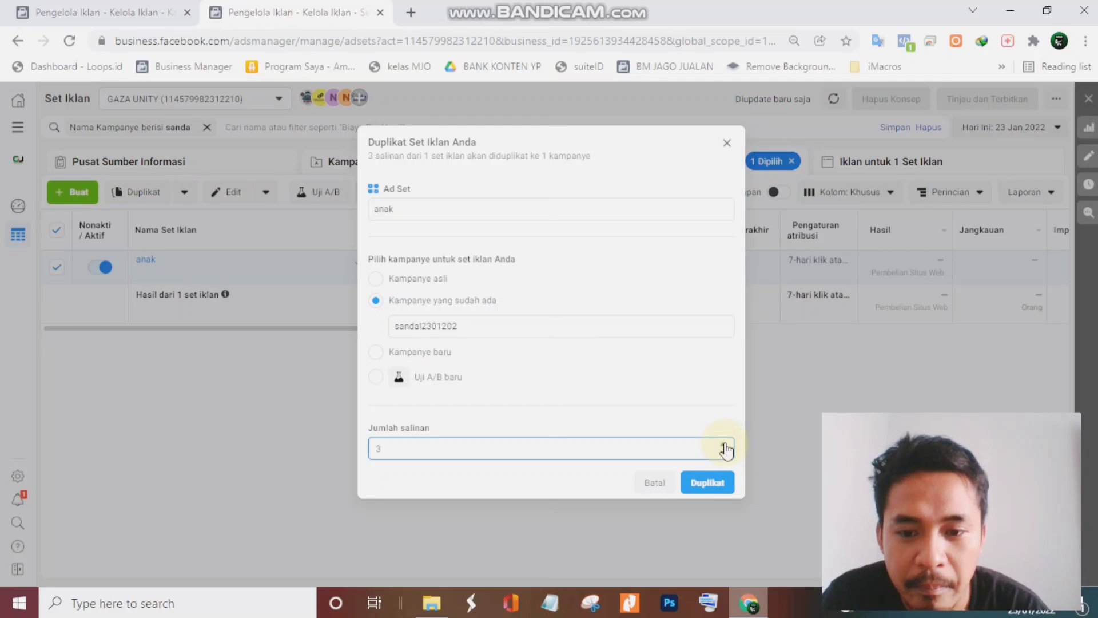
pyautogui.click(701, 489)
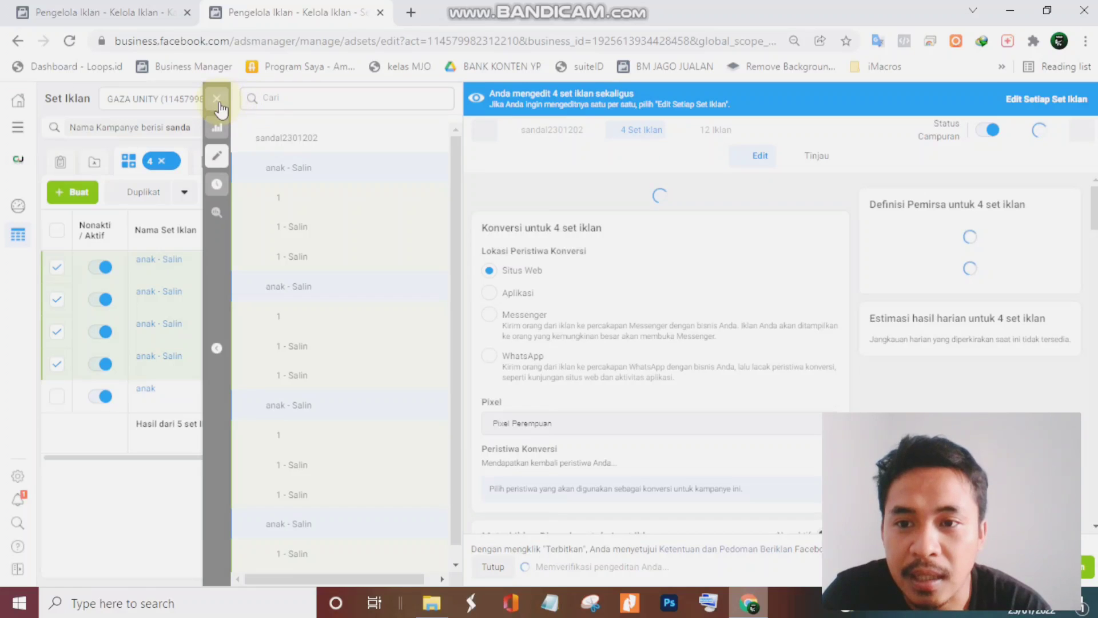
pyautogui.click(218, 101)
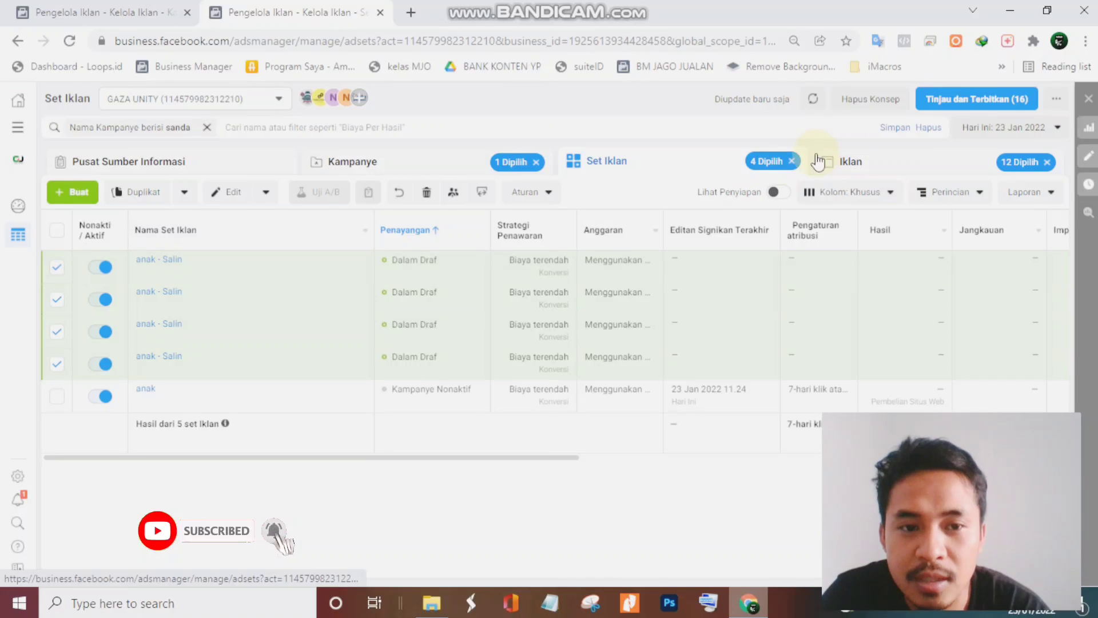
# Clear the ad set selection and publish the four draft anak - Salin ad sets with their ads.
pyautogui.click(792, 163)
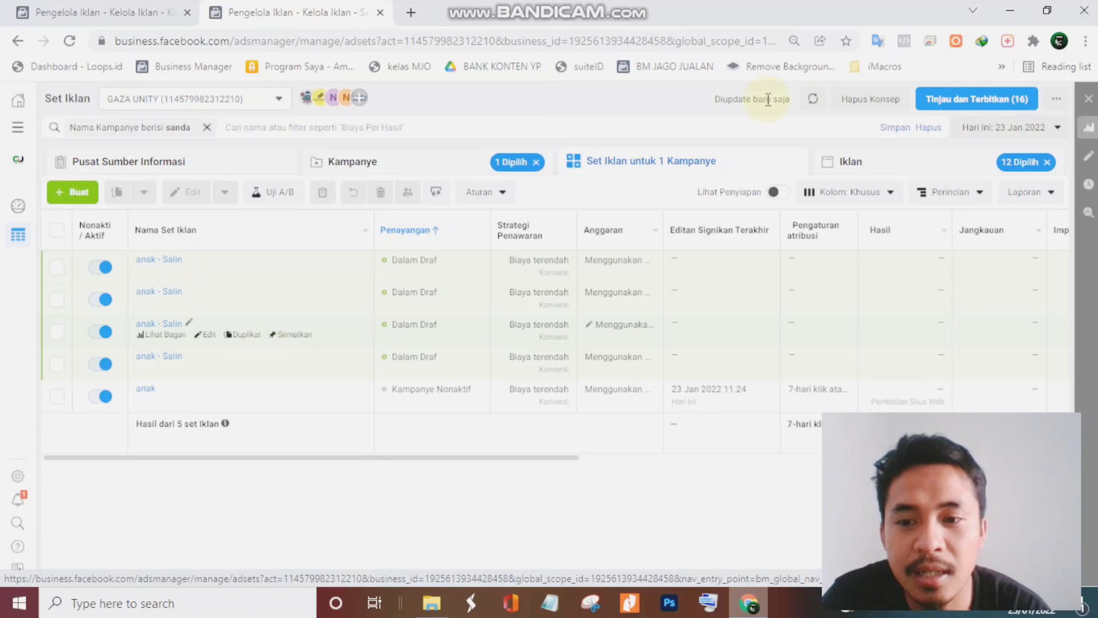
pyautogui.click(946, 98)
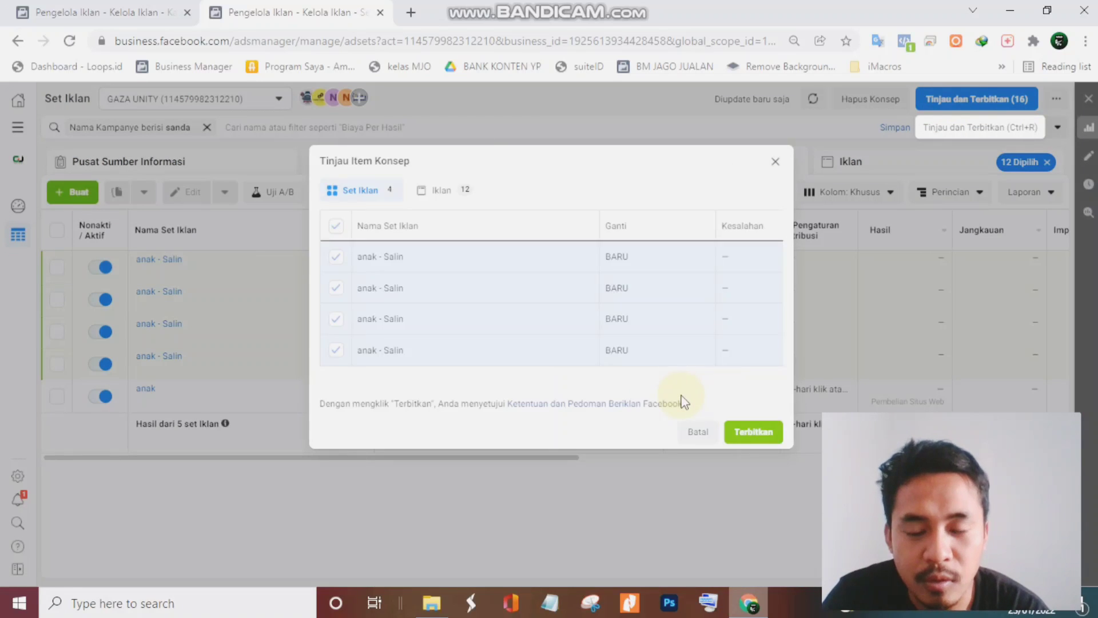
pyautogui.click(749, 444)
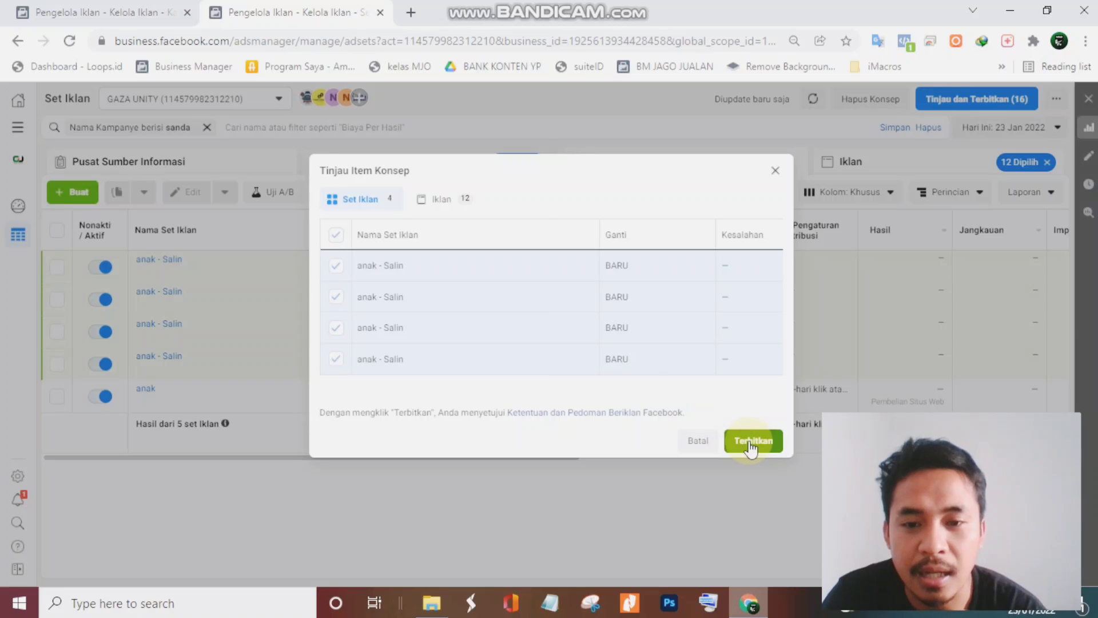